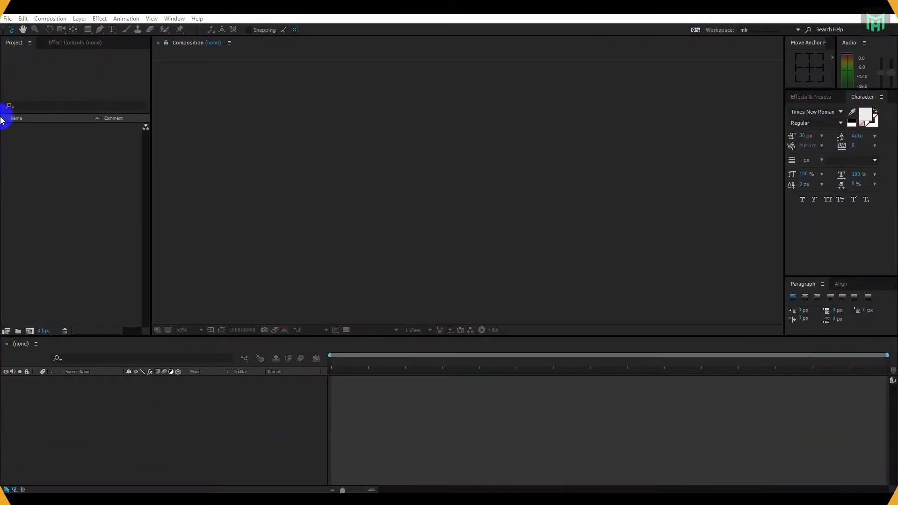
Step: Create a composition named Slideshow at 1920×1080, 60 fps, lasting 10 seconds
left_click(74, 209)
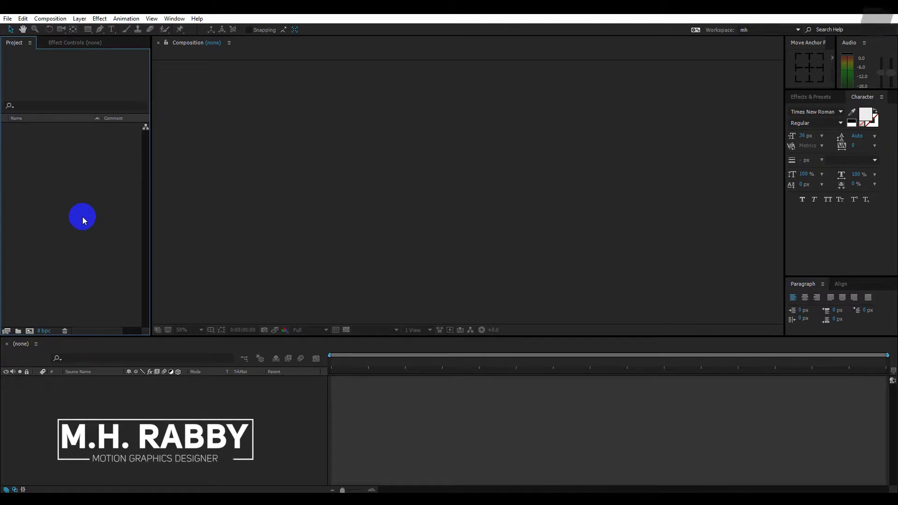
left_click(30, 330)
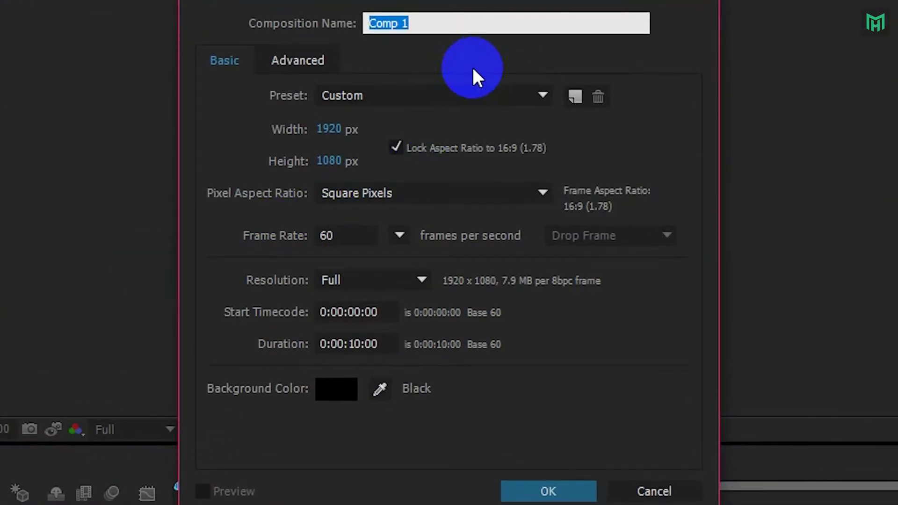
key("BackSpace")
type("Slideshow")
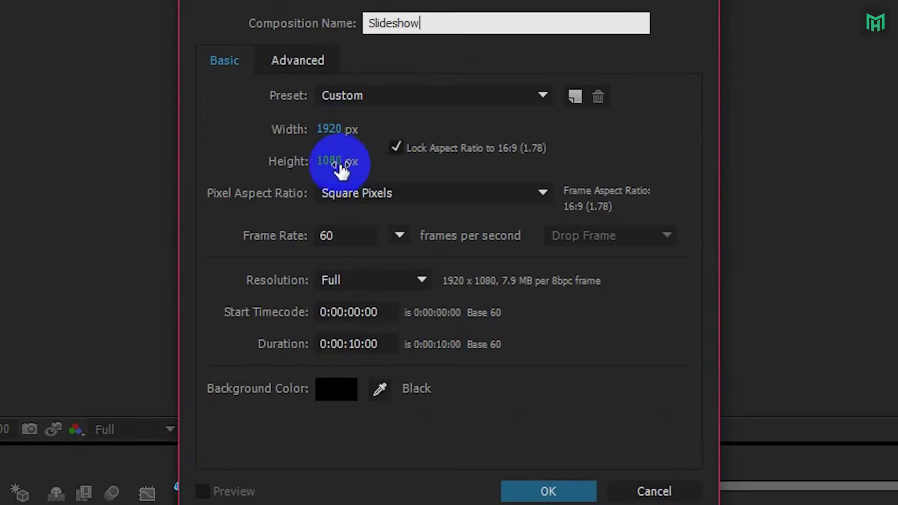
left_click(402, 235)
left_click(444, 494)
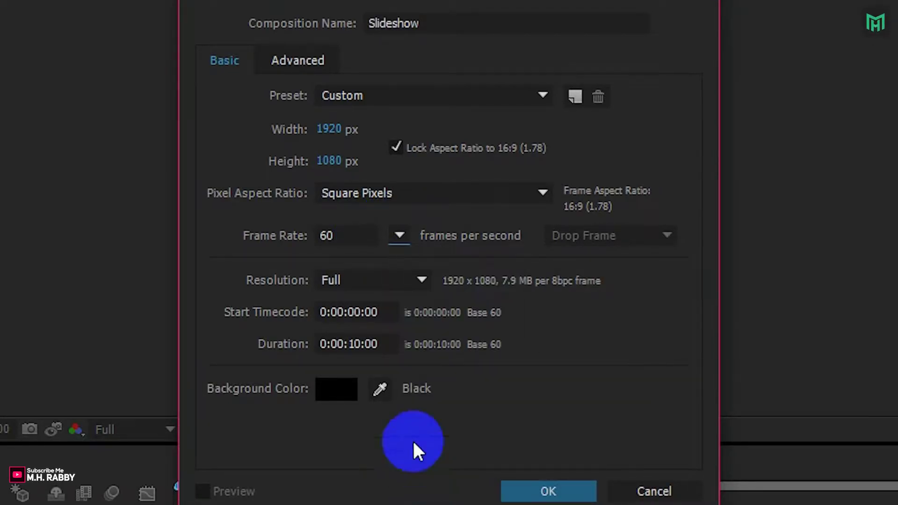
left_click(358, 344)
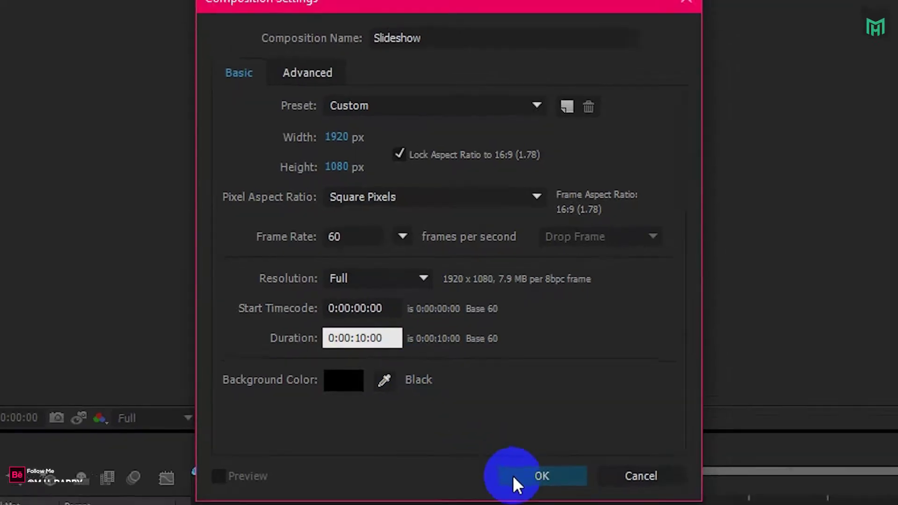
left_click(514, 492)
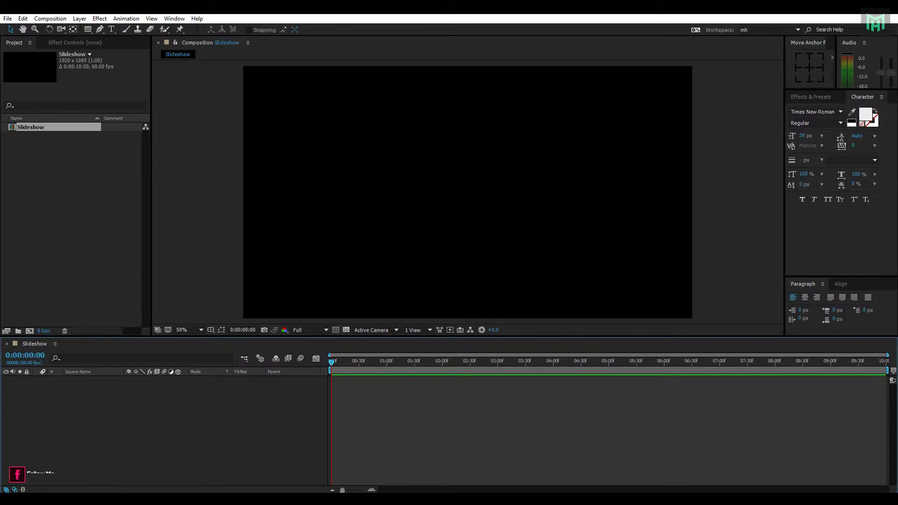
Step: Import me anu.jpg, add it to the Slideshow timeline, and scale it to fill the frame
left_click_drag(435, 260, 50, 232)
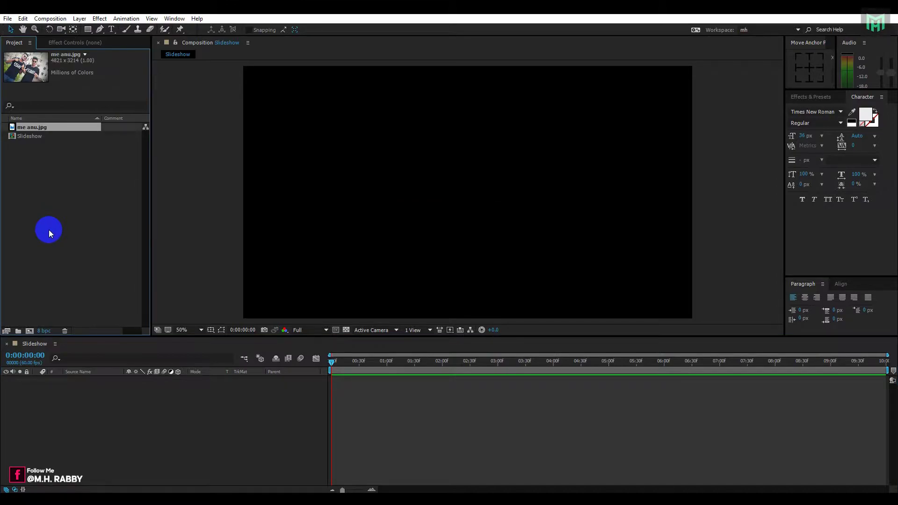
left_click_drag(38, 130, 81, 399)
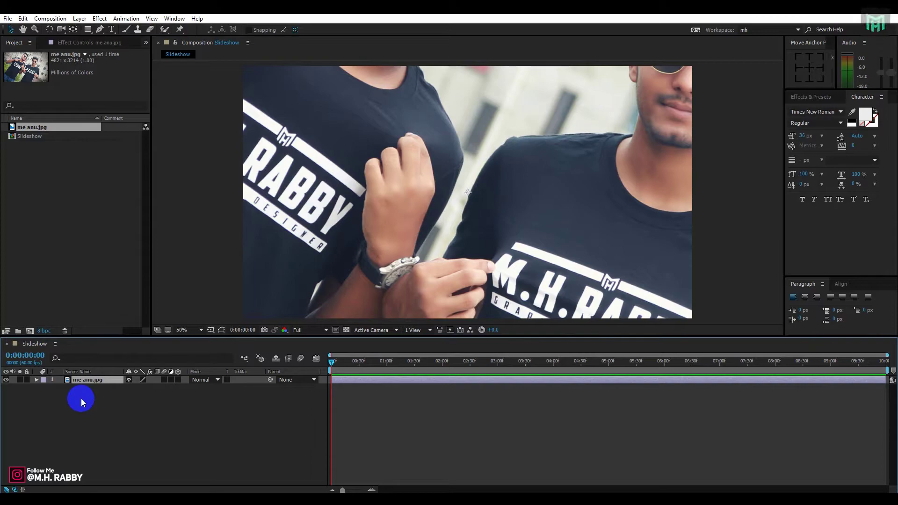
key("comma")
key("comma")
key("comma")
key("comma")
left_click_drag(610, 99, 529, 156)
key("period")
key("period")
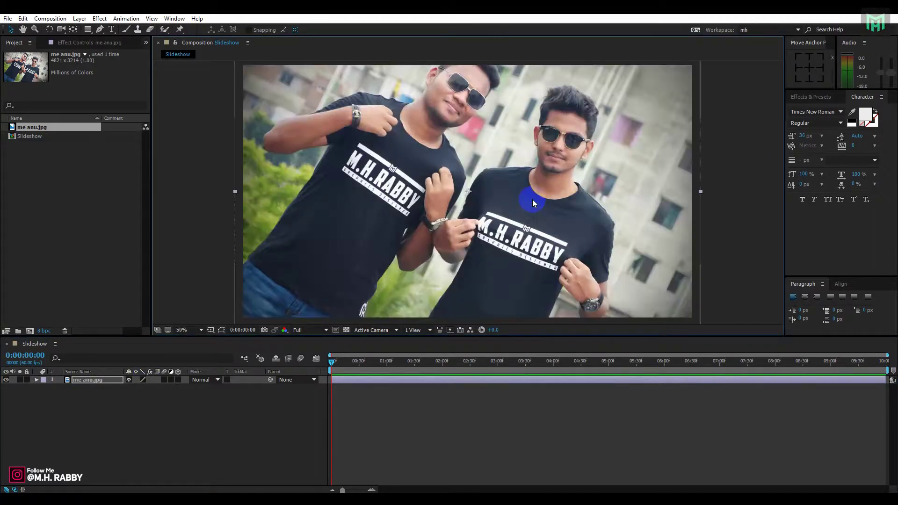
key("comma")
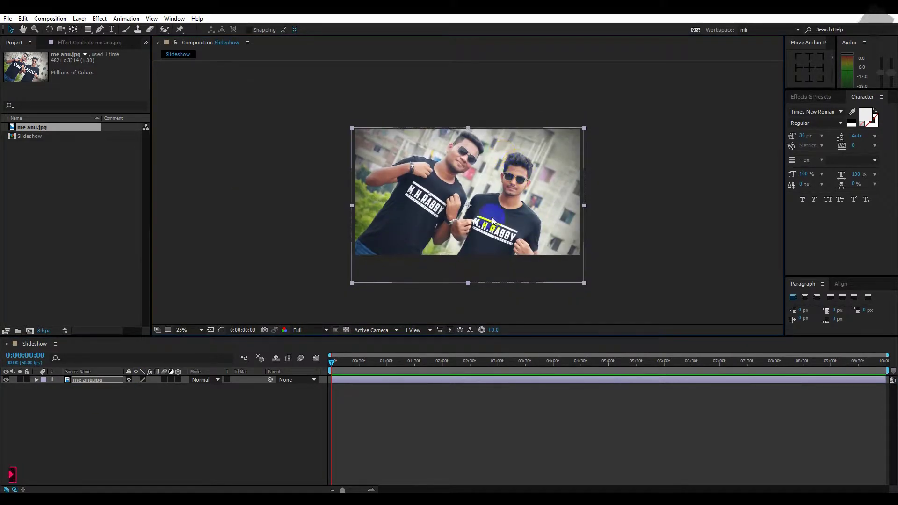
left_click_drag(352, 282, 354, 282)
left_click(337, 299)
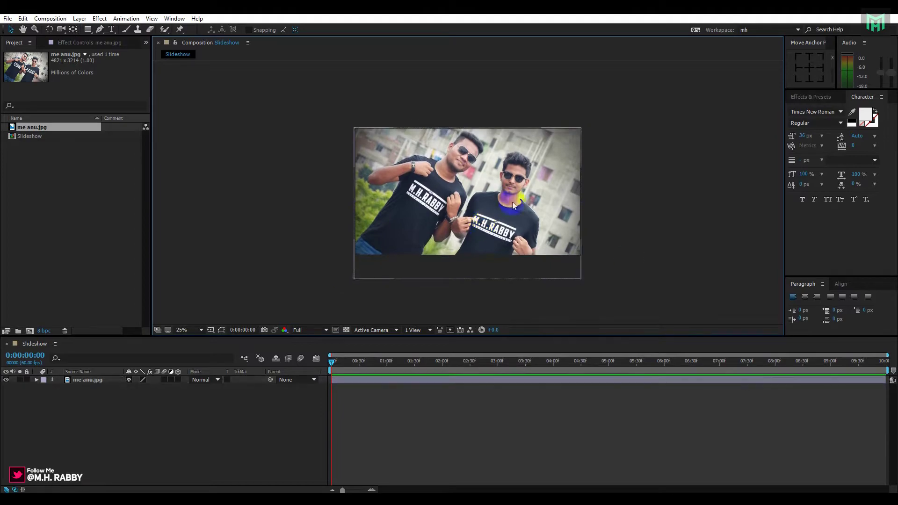
key("period")
Step: Pre-compose the photo layer into a composition named Image, moving all attributes into it
right_click(77, 380)
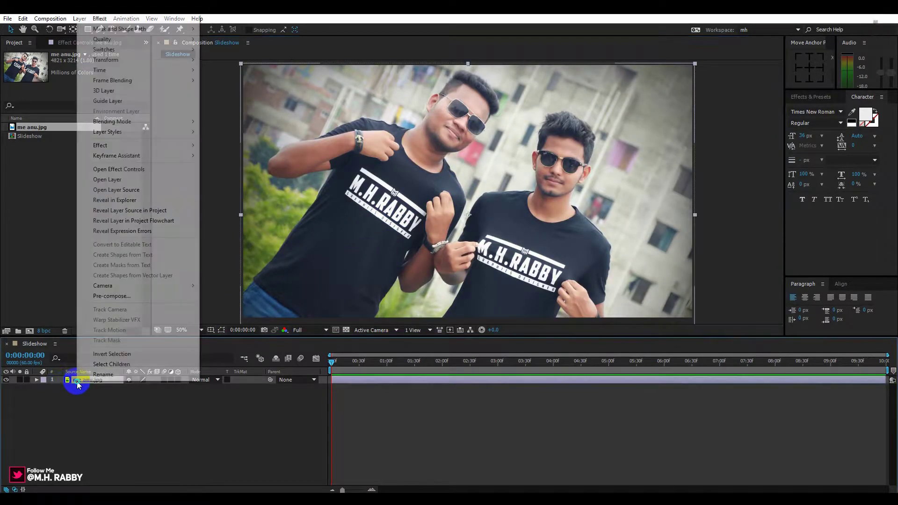
left_click(100, 295)
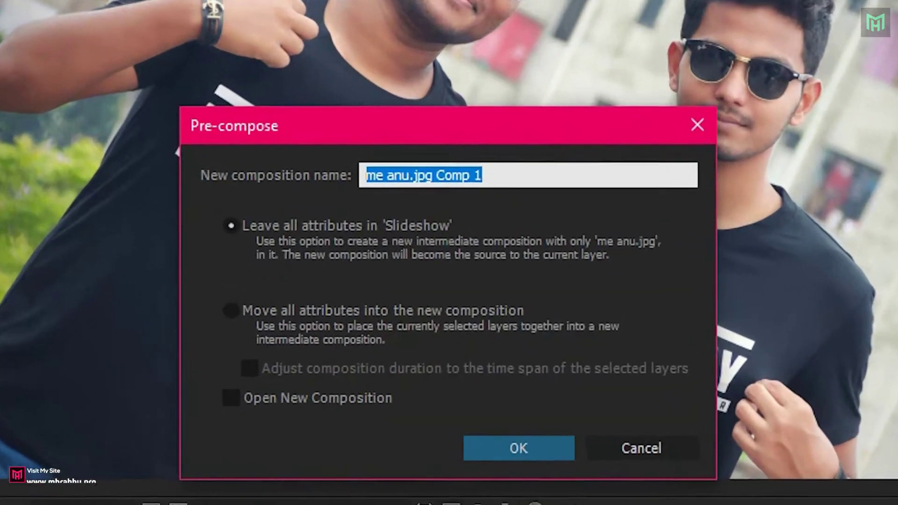
key("BackSpace")
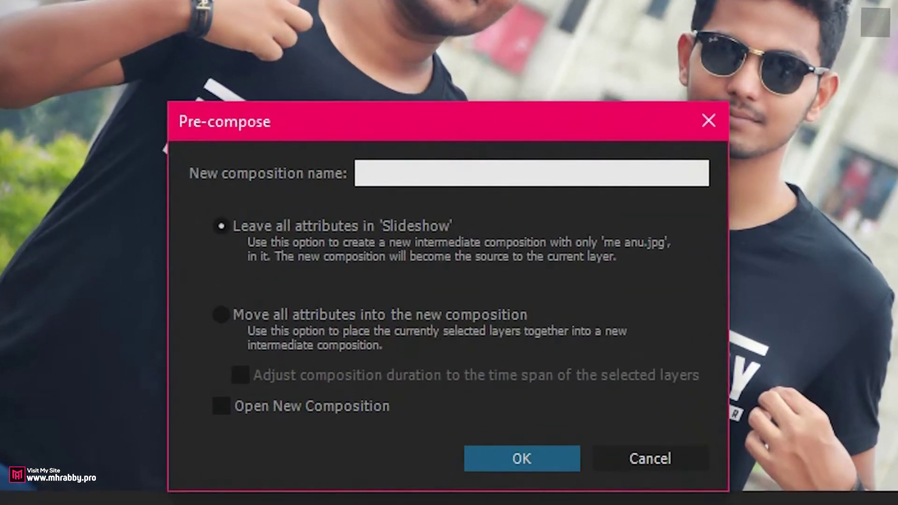
type("Yo")
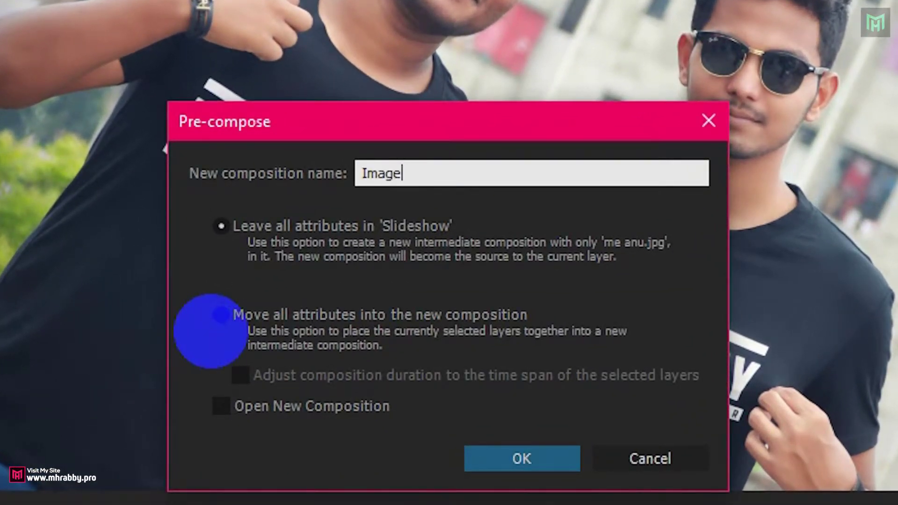
left_click(252, 315)
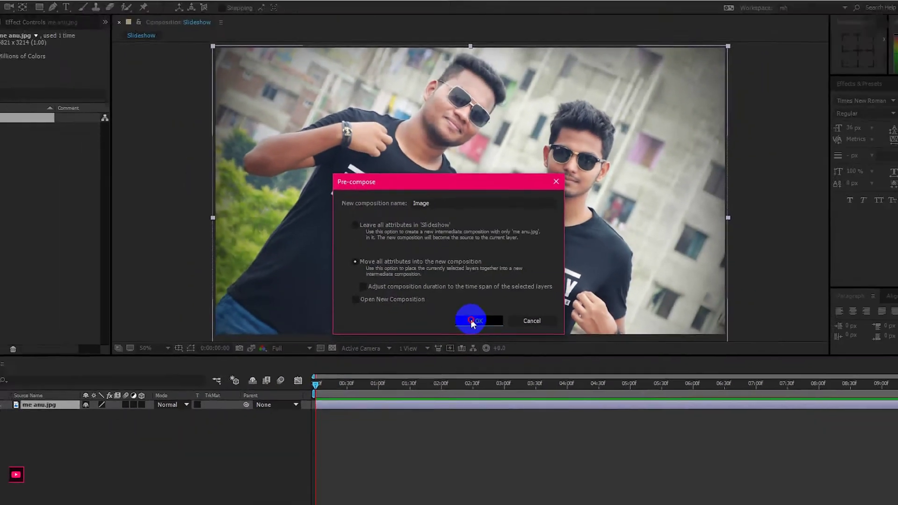
left_click(514, 458)
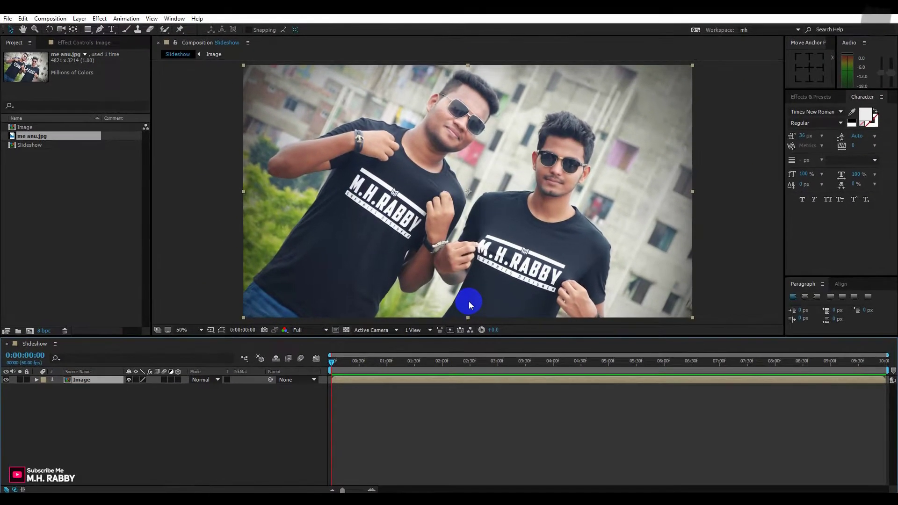
Step: Set the Rectangle Tool to no stroke and a white fill
left_click(395, 376)
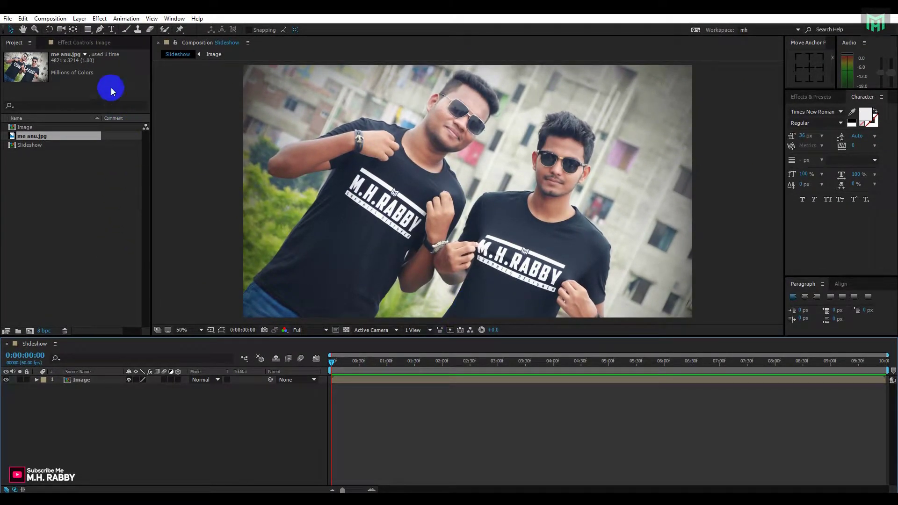
left_click(87, 29)
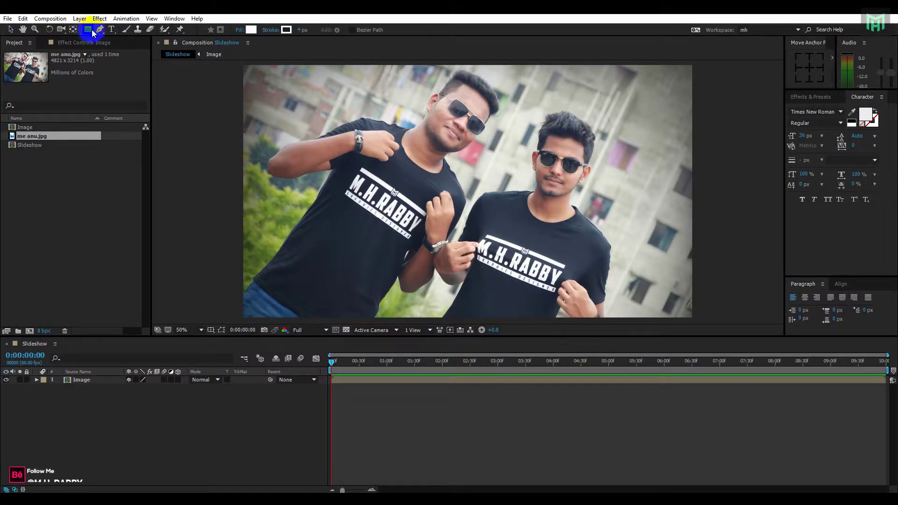
left_click(277, 32)
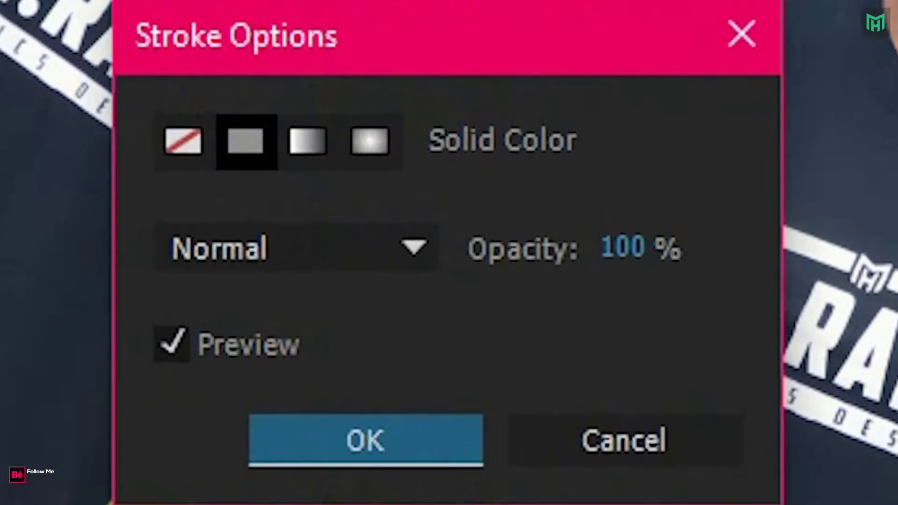
left_click(183, 143)
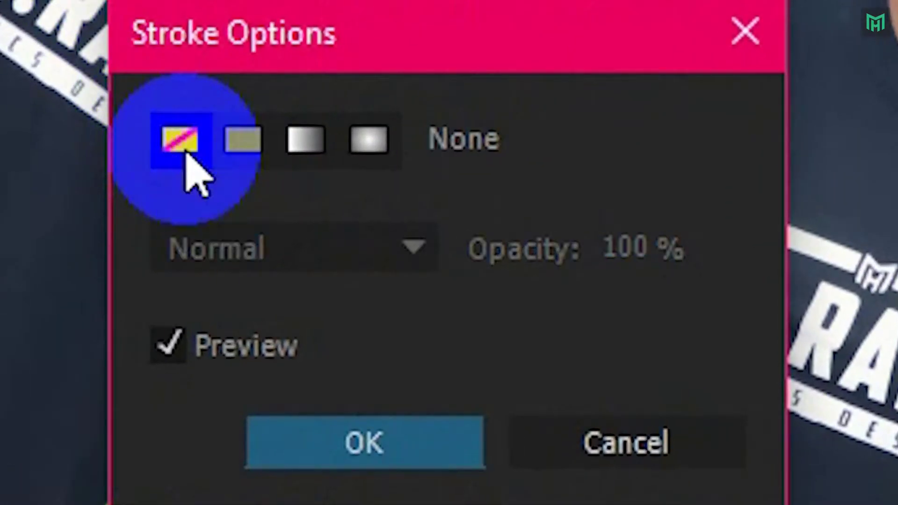
left_click(349, 437)
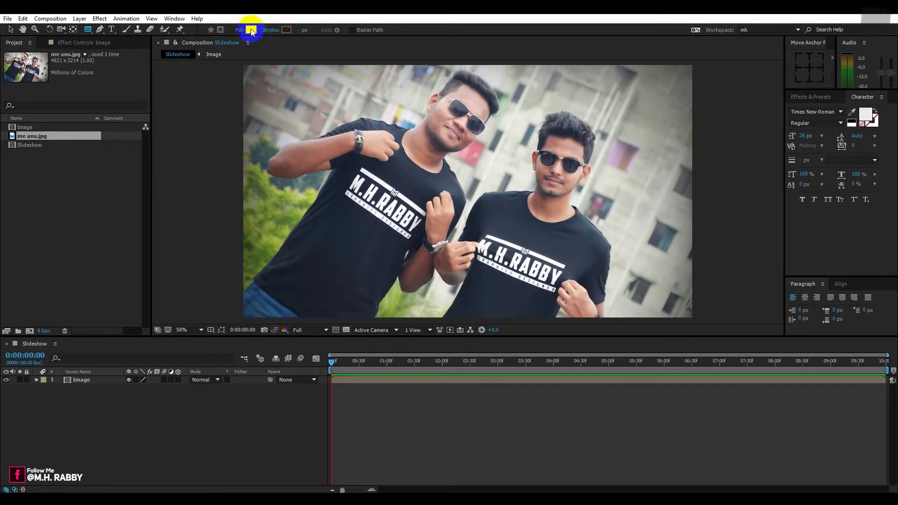
left_click(251, 31)
left_click(542, 196)
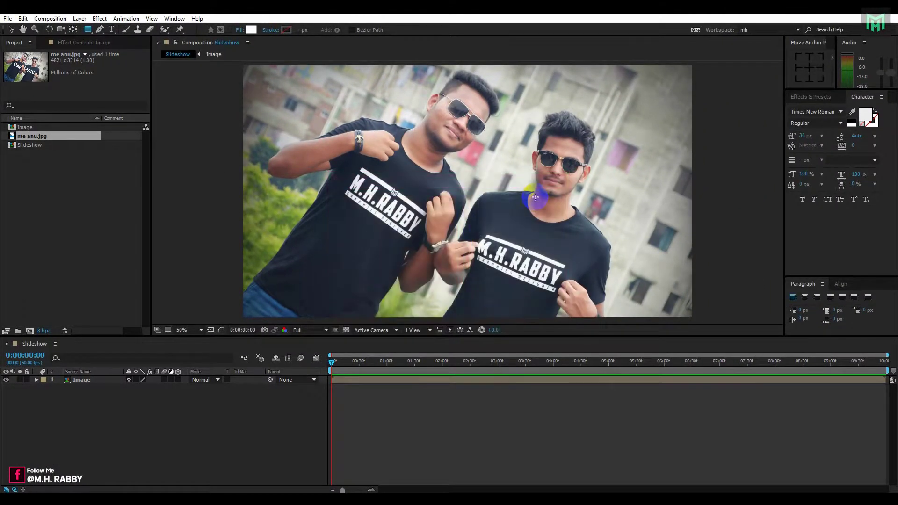
Step: Create a full-composition white rectangle as Shape Layer 1 and select it
double_click(88, 30)
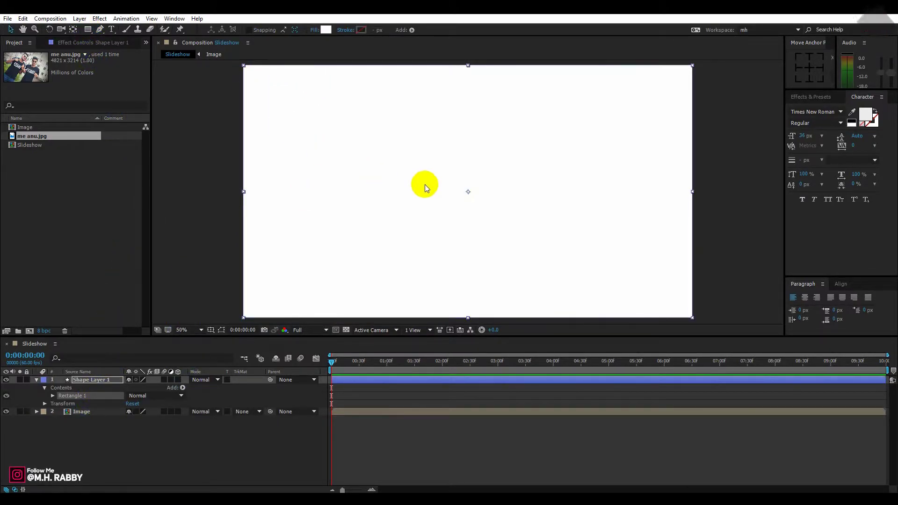
left_click(37, 382)
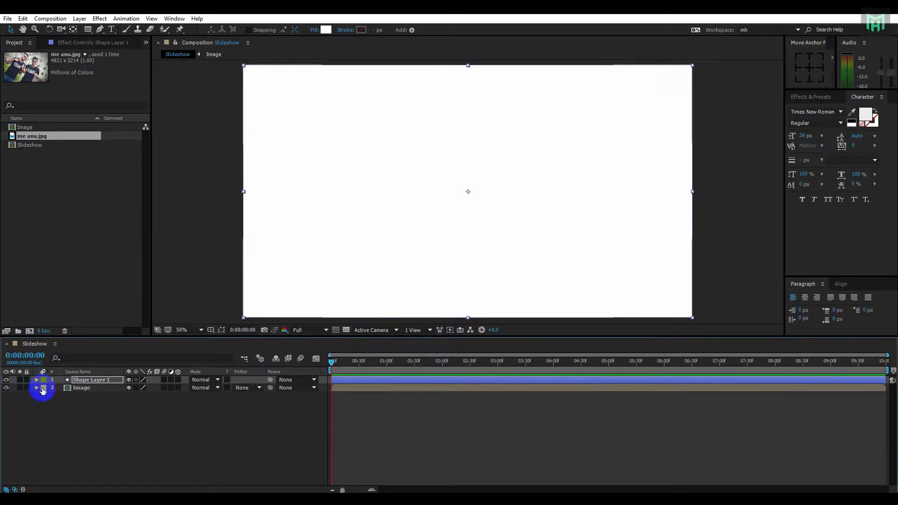
left_click(91, 423)
left_click(73, 381)
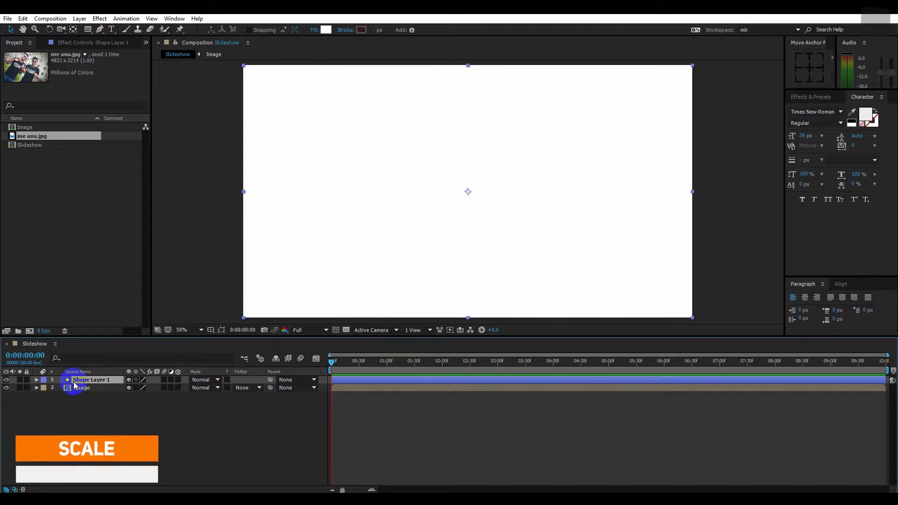
Step: Keyframe Scale width from 0% at 0:00 to 100% at 1:00 and preview the wipe
key("s")
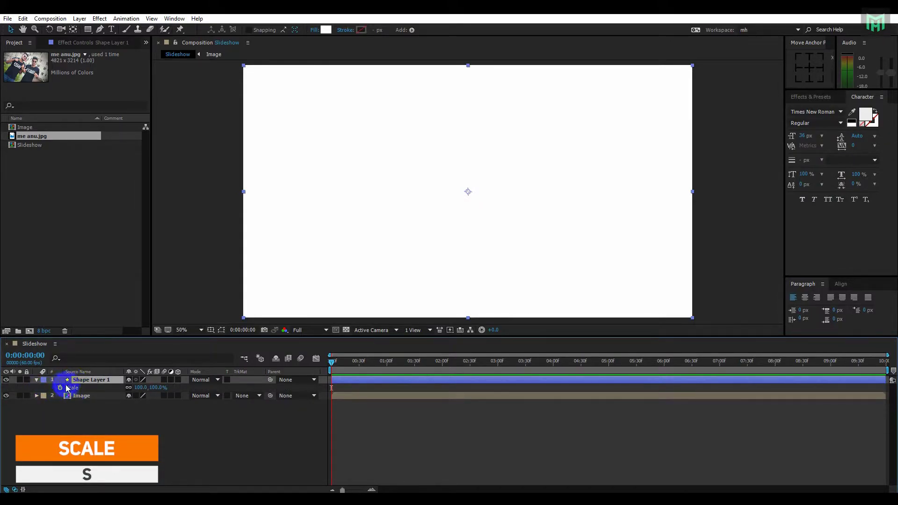
left_click_drag(362, 368, 388, 363)
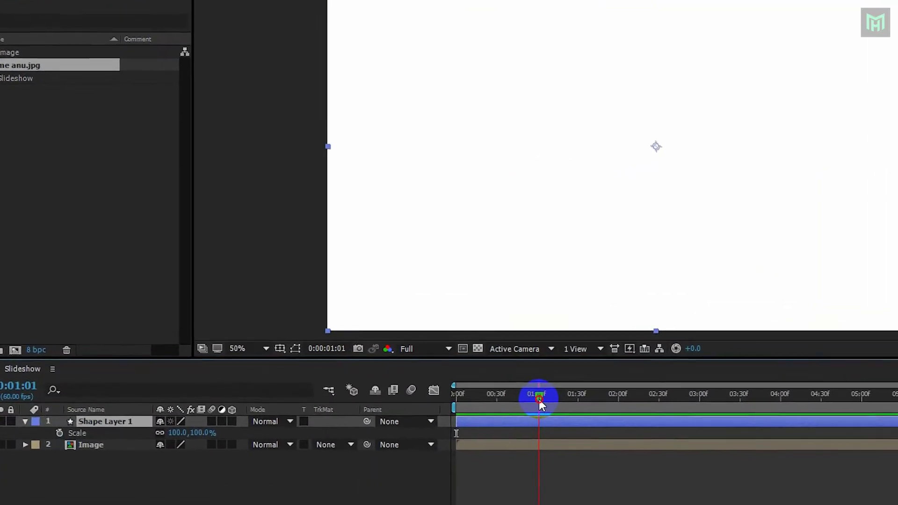
left_click_drag(543, 400, 540, 400)
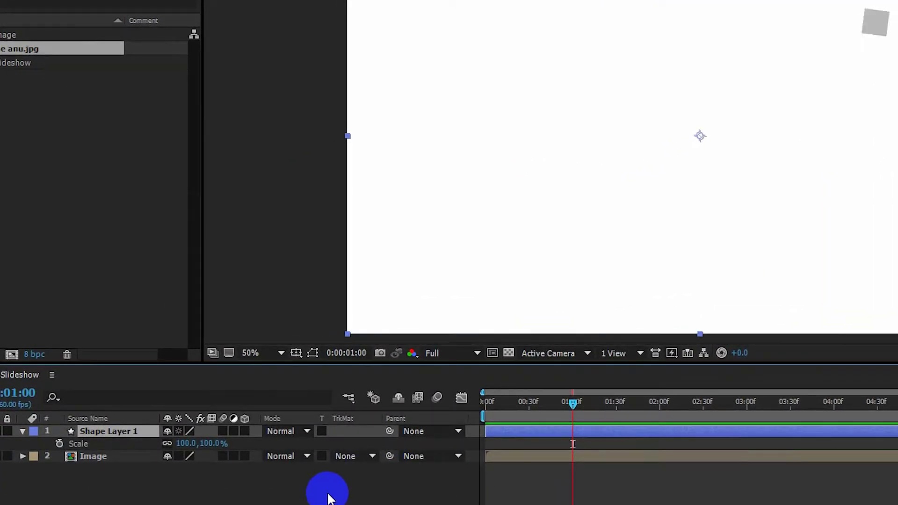
left_click(60, 443)
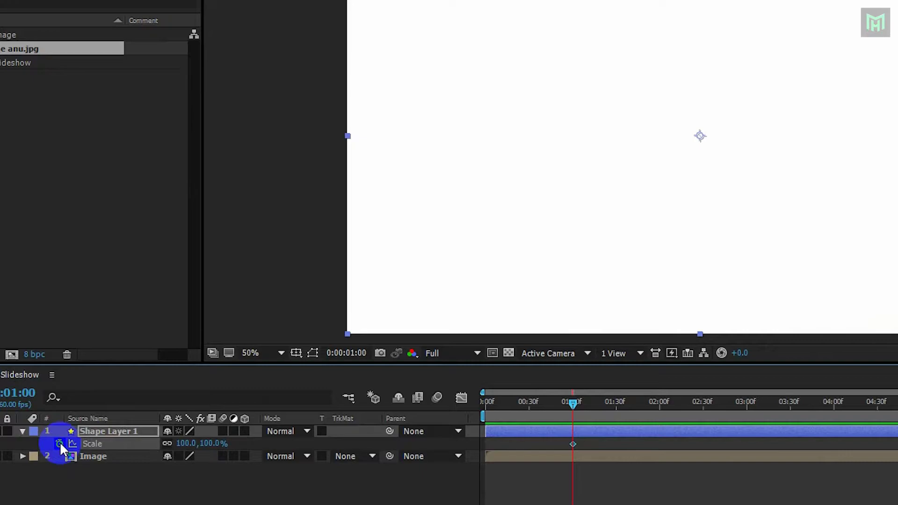
scroll(751, 240, "down", 2)
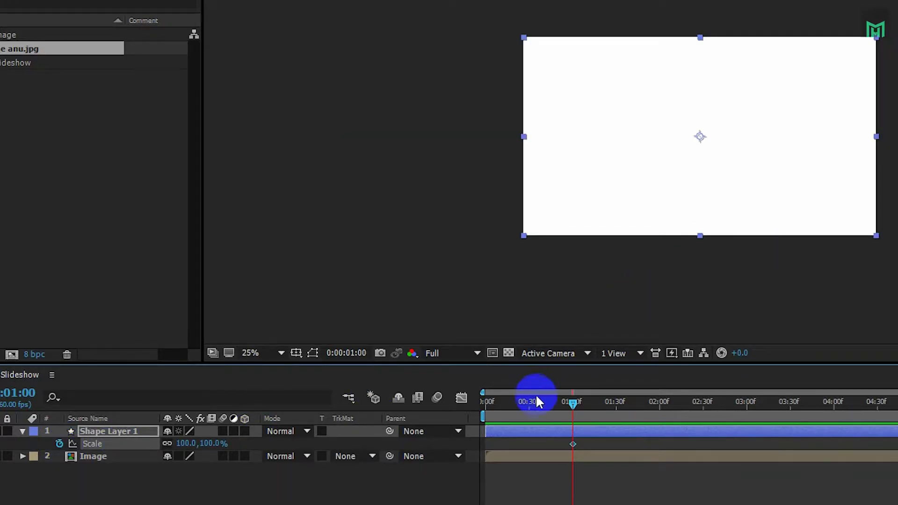
left_click_drag(538, 401, 443, 414)
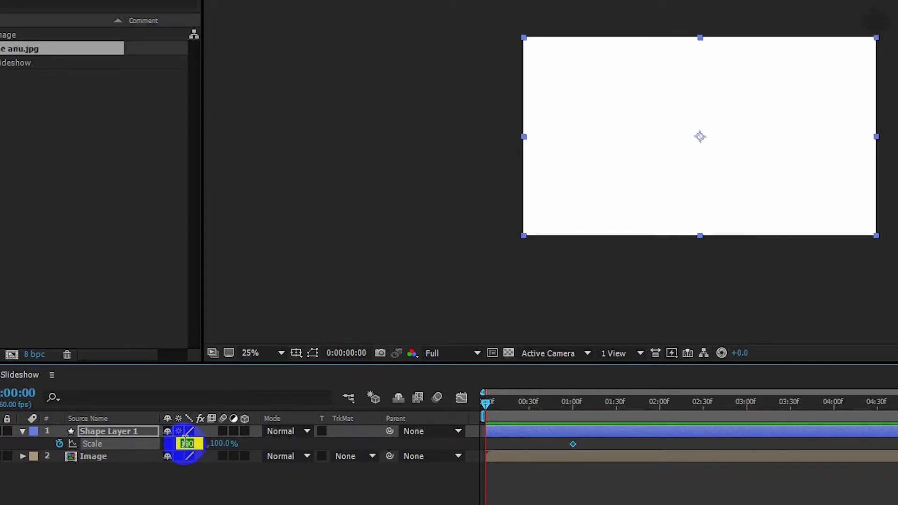
key("Return")
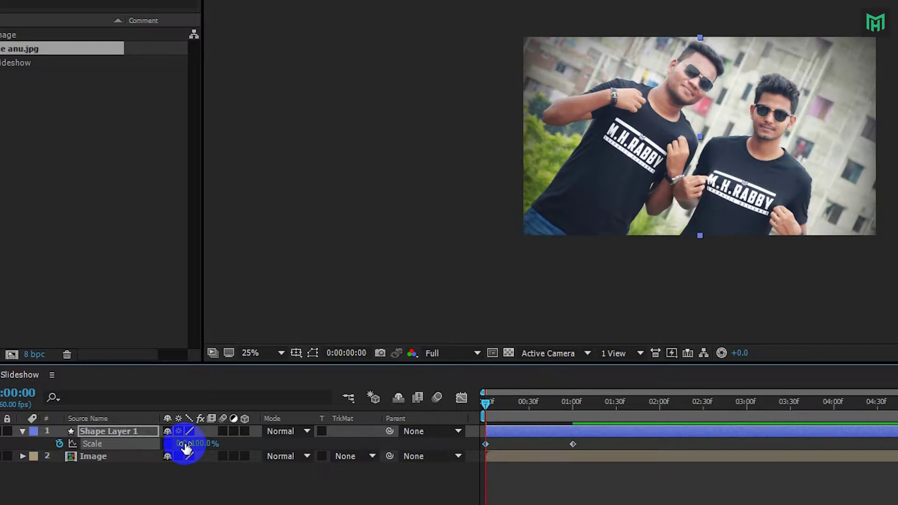
key("space")
mouse_move(539, 401)
left_mouse_down()
mouse_move(492, 400)
mouse_move(570, 407)
mouse_move(498, 408)
mouse_move(541, 405)
left_mouse_up()
key("space")
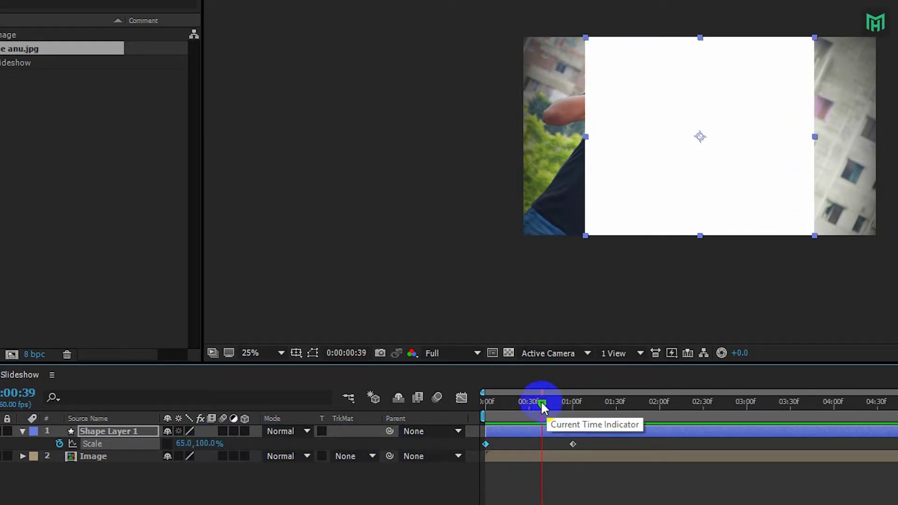
left_click_drag(541, 400, 578, 425)
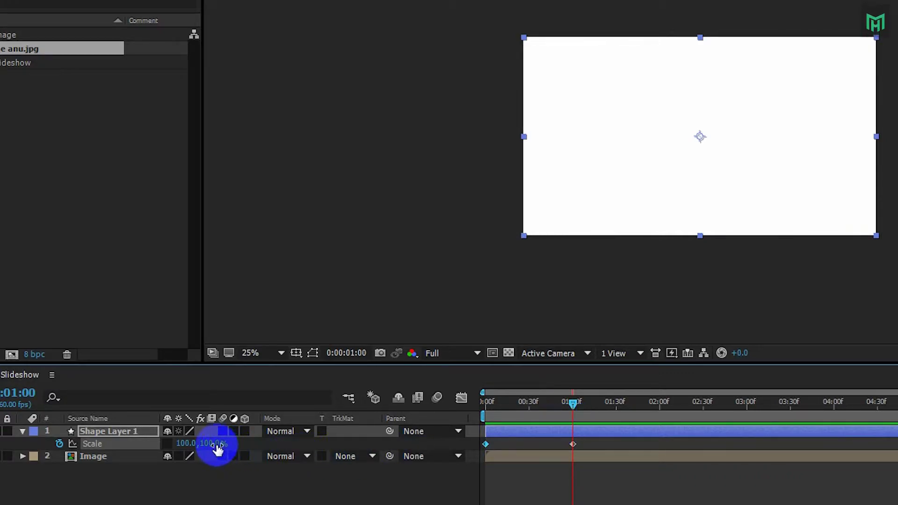
Step: Raise the Scale height to 221% at one second and 199% at the first frame
left_click_drag(216, 444, 297, 437)
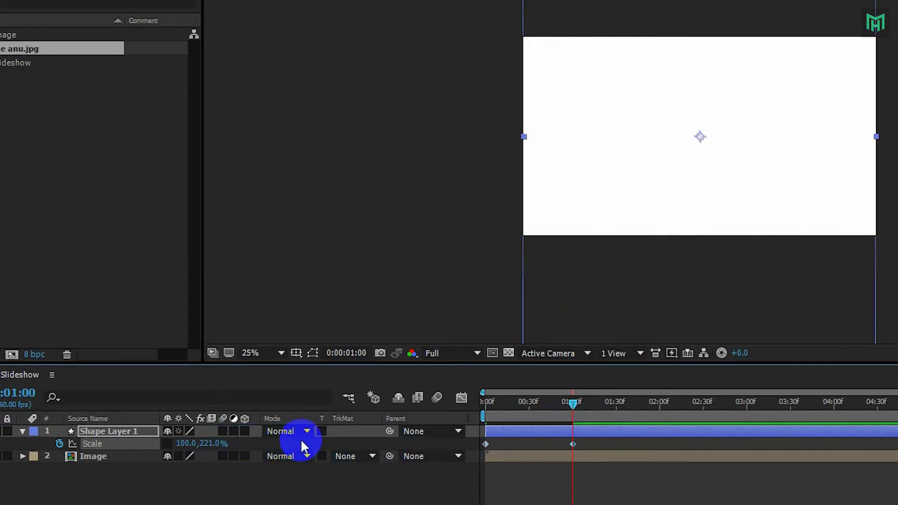
left_click(411, 436)
left_click_drag(526, 415, 469, 412)
left_click(221, 456)
left_click_drag(206, 445, 261, 441)
left_click(414, 461)
left_click(281, 442)
left_click_drag(206, 448, 216, 445)
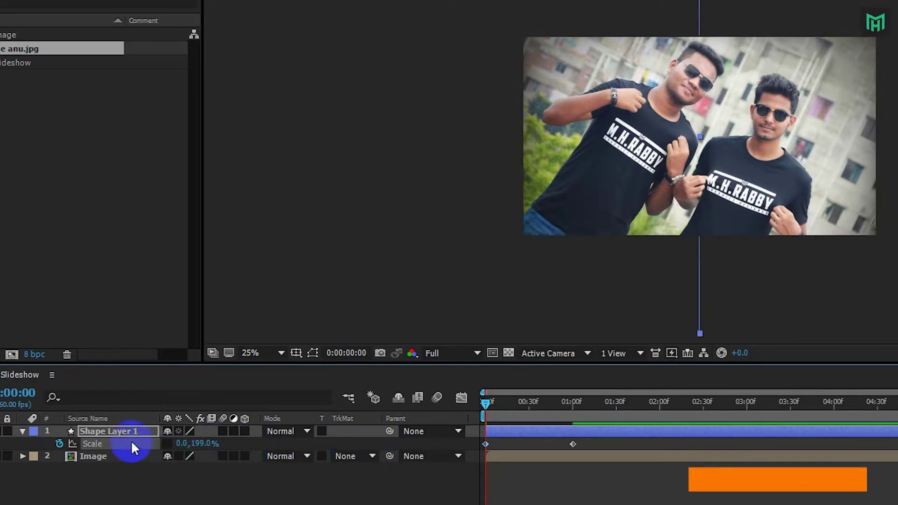
Step: Add a Rotation keyframe at one second and tilt the shape to -53° at the first frame
left_click(113, 435)
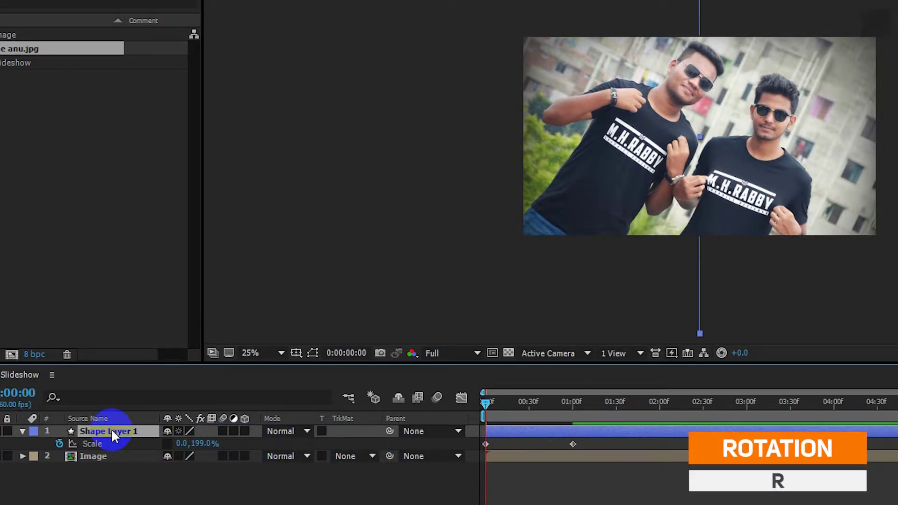
key("r")
left_click(348, 448)
left_click(572, 403)
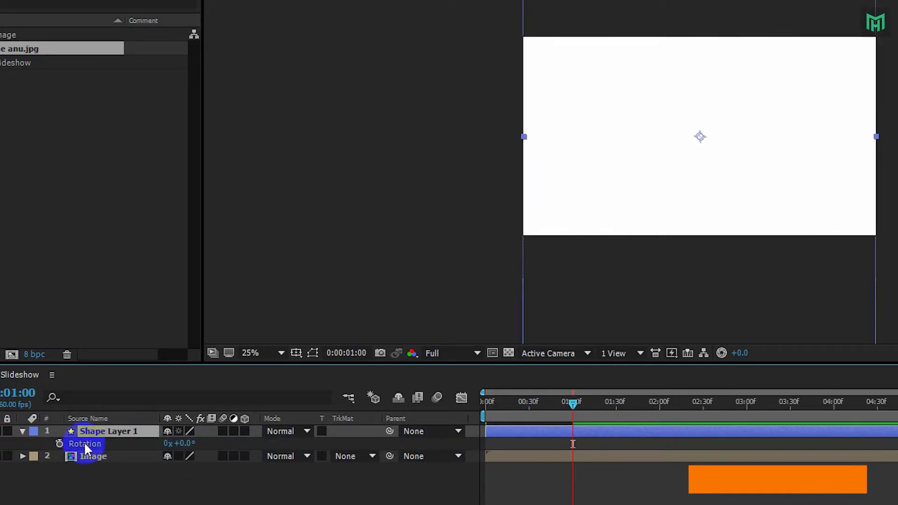
left_click(59, 443)
left_click_drag(514, 402, 375, 428)
left_click_drag(187, 445, 155, 453)
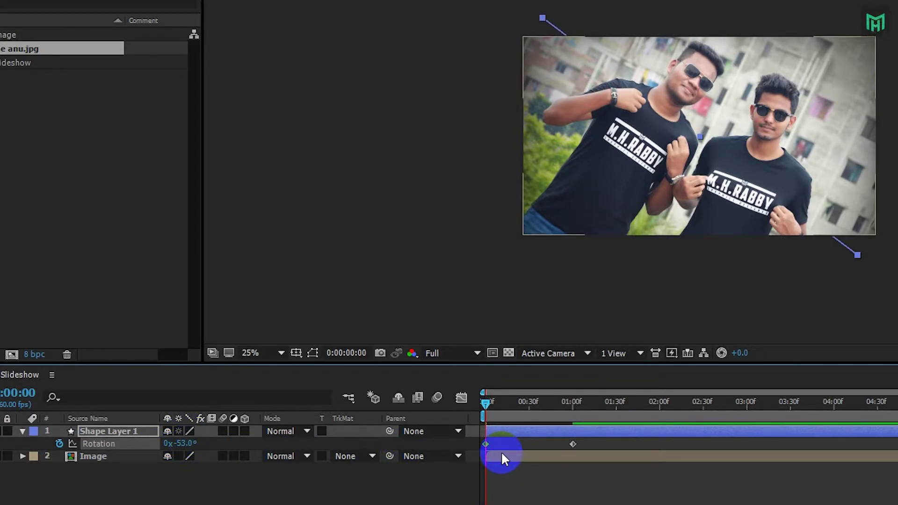
Step: Set the one-second Rotation to +90° and preview the rotating wipe
left_click_drag(491, 416, 573, 416)
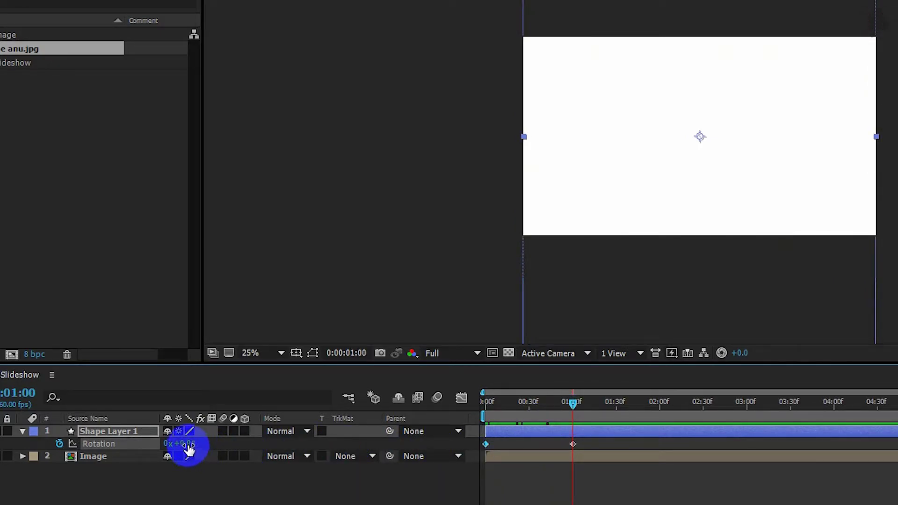
left_click_drag(189, 448, 248, 440)
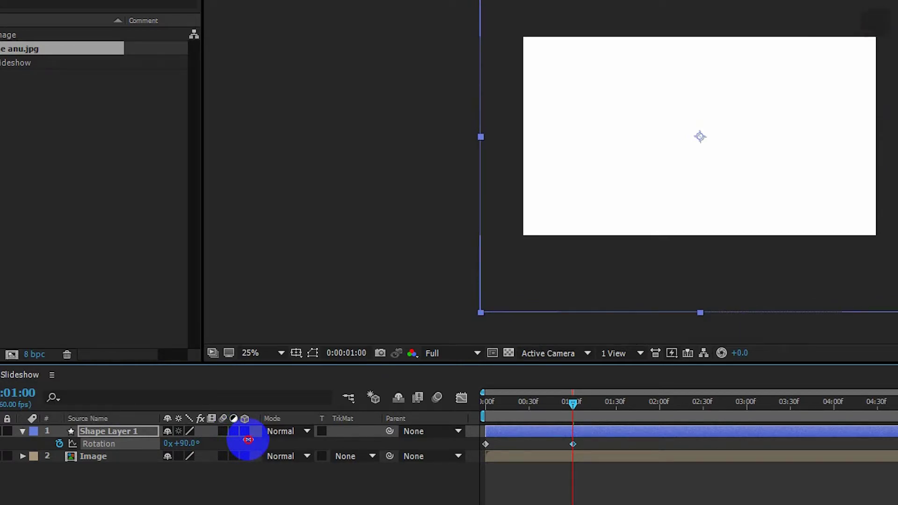
left_click_drag(519, 403, 549, 426)
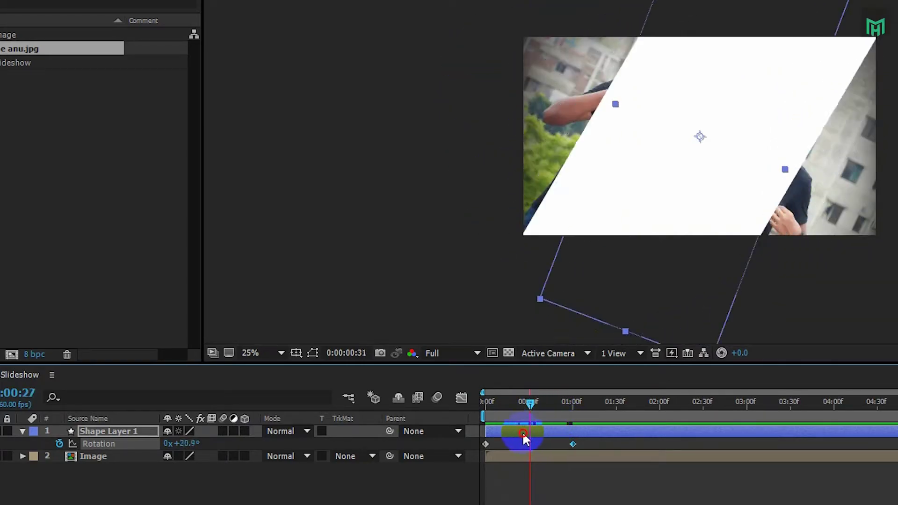
key("Home")
key("space")
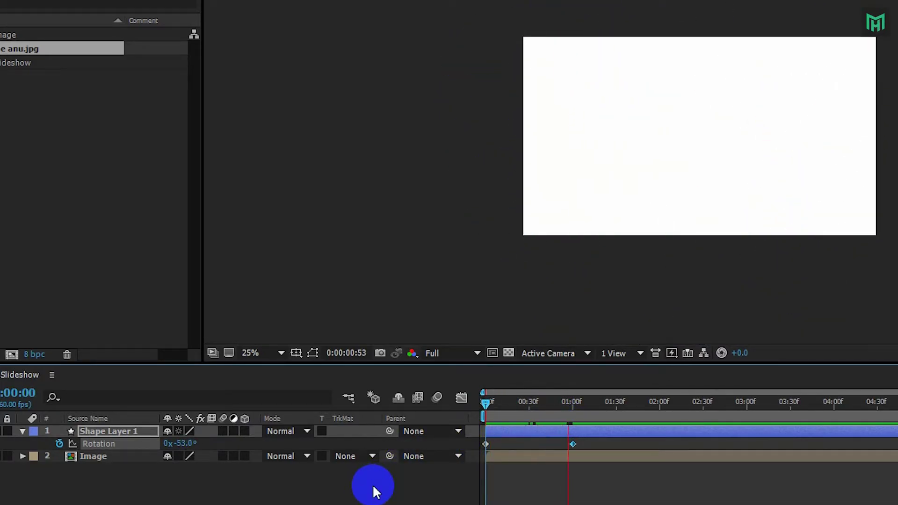
left_click_drag(529, 412, 575, 449)
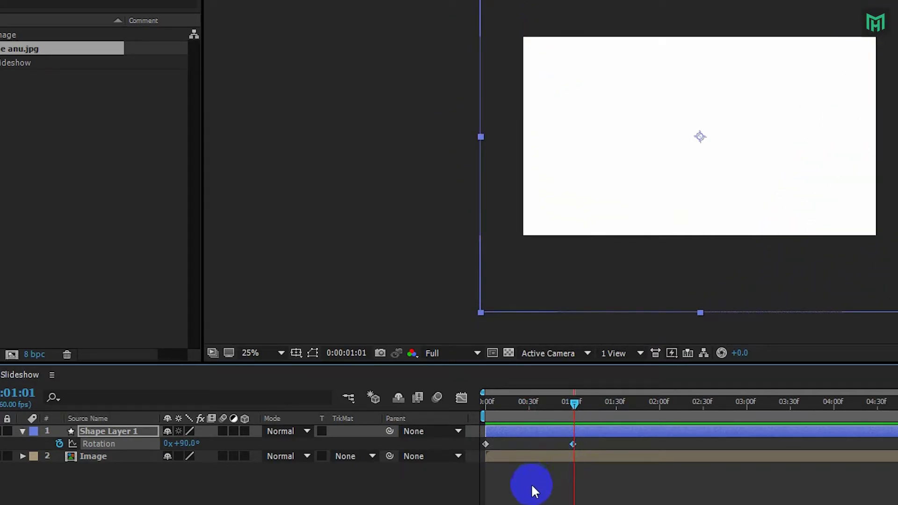
Step: Add hold keyframes for Scale and Rotation at 4:01
key("u")
left_click(118, 431)
key("u")
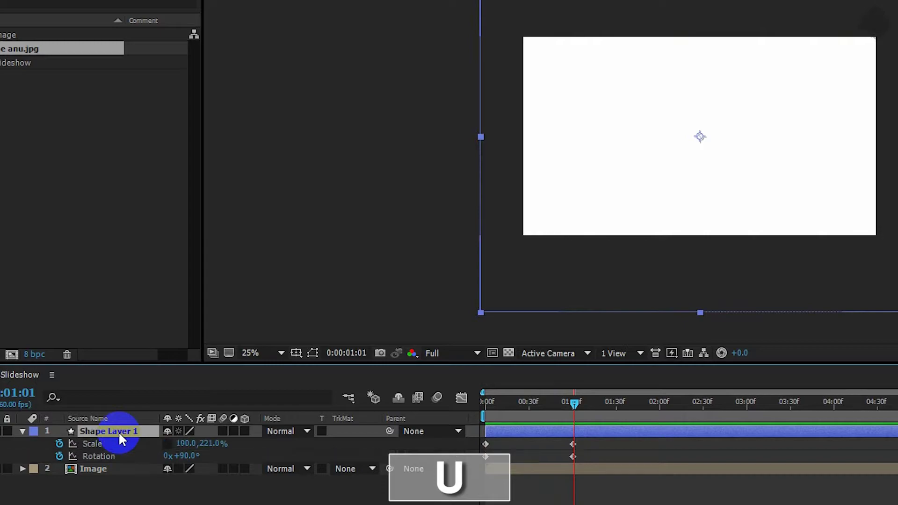
left_click_drag(673, 409, 698, 420)
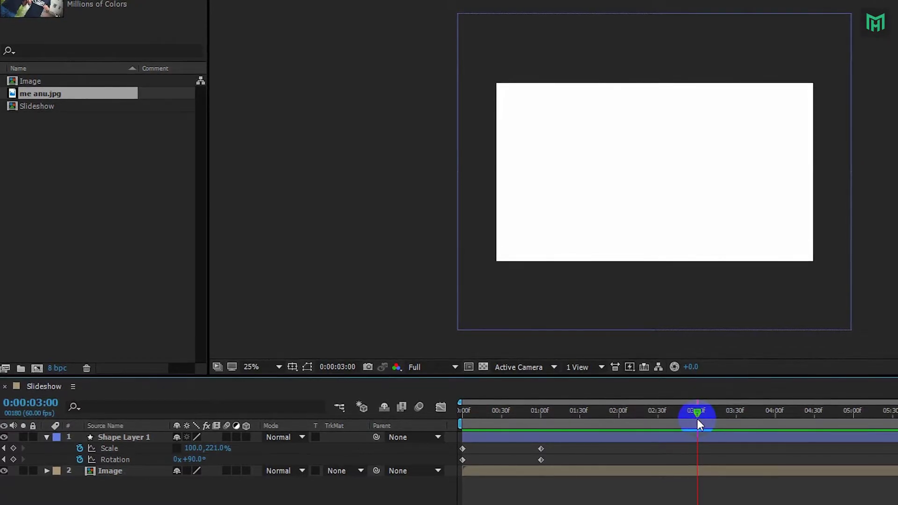
left_click_drag(776, 418, 774, 419)
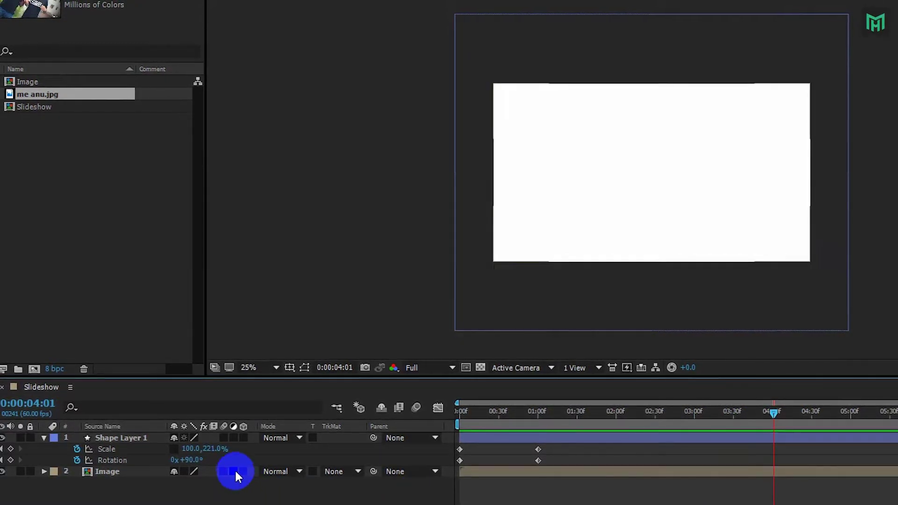
left_click(11, 449)
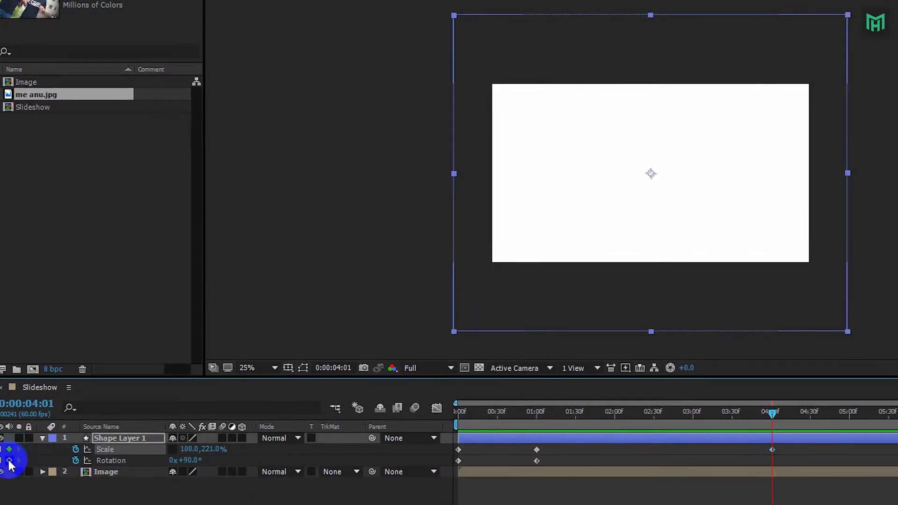
left_click(9, 460)
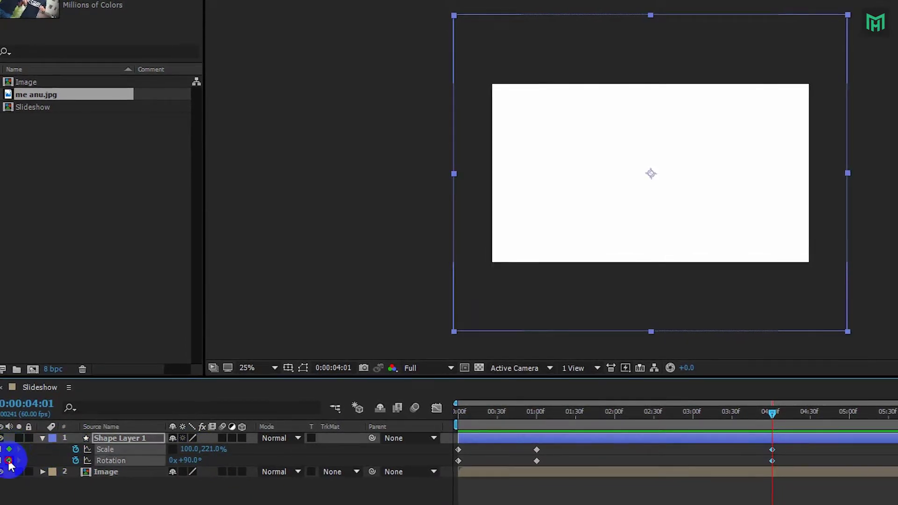
Step: Copy the starting Scale and Rotation keyframes to 5:00 and preview the in-and-out animation
left_click(848, 423)
left_click_drag(467, 447, 445, 466)
key("ctrl+c")
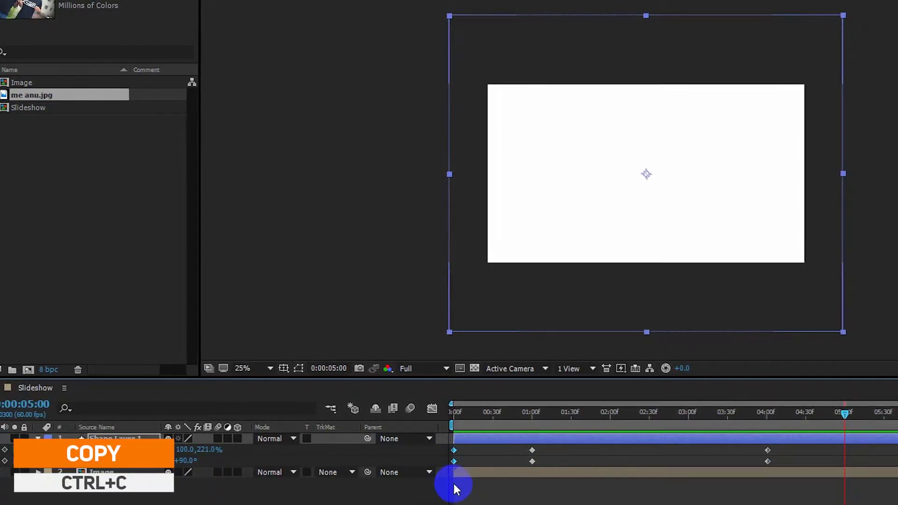
key("ctrl+v")
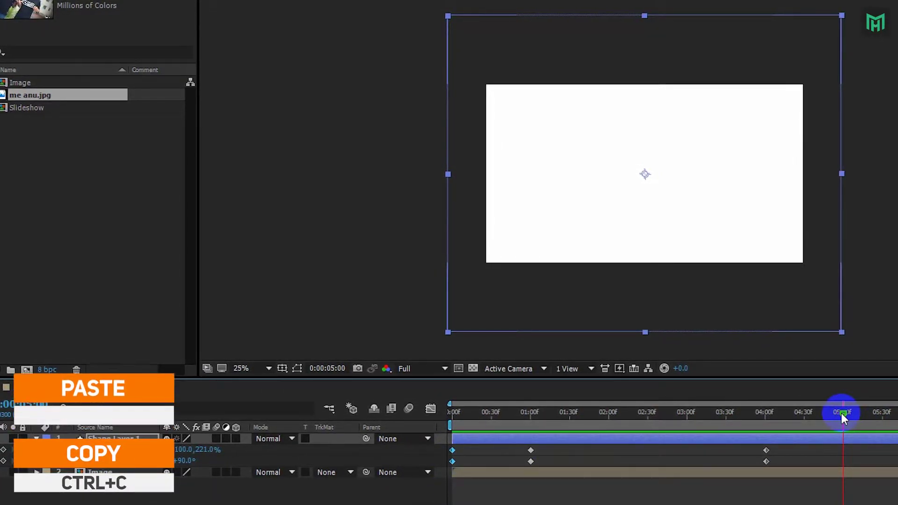
left_click_drag(844, 417, 451, 424)
key("space")
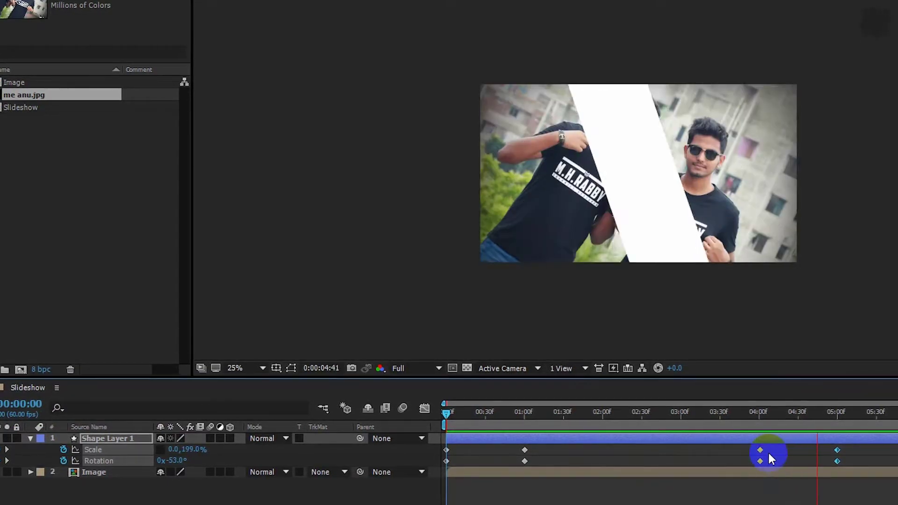
Step: Change the five-second Rotation keyframe from -53° to about +229°
left_click_drag(819, 416, 839, 425)
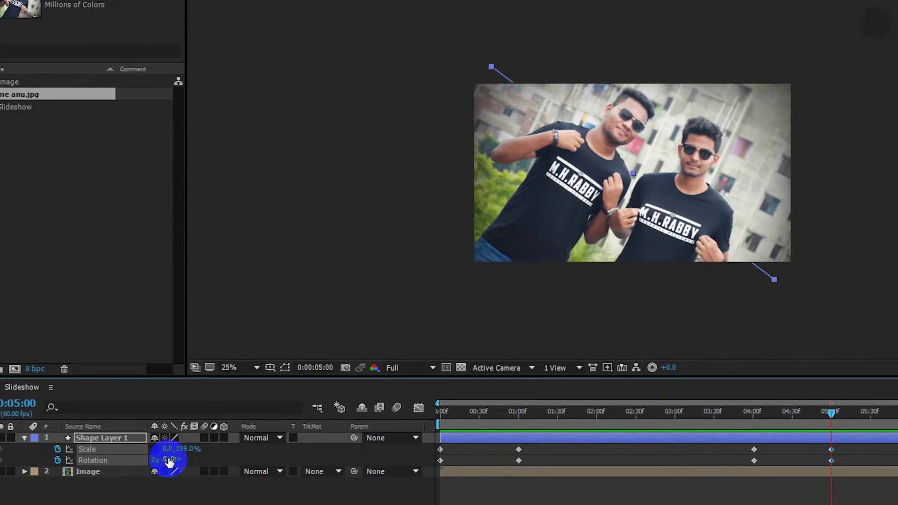
left_click_drag(169, 462, 284, 466)
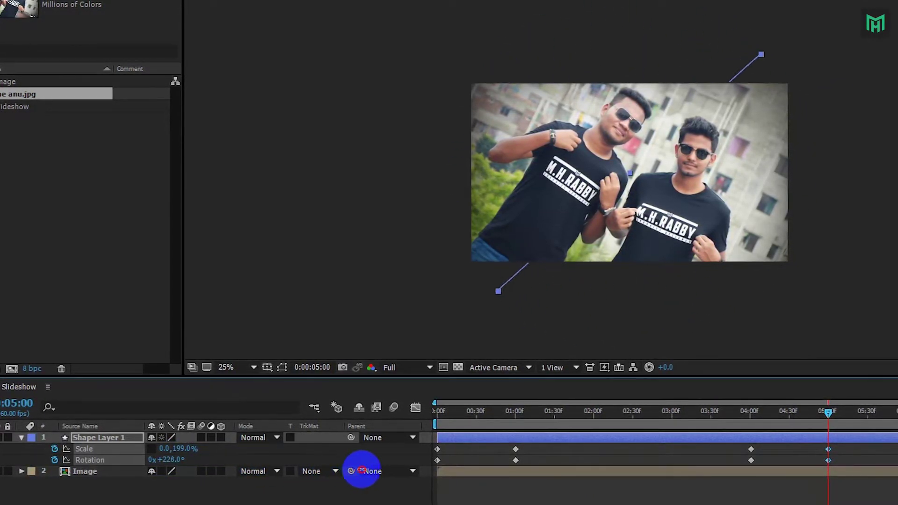
left_click_drag(362, 470, 364, 471)
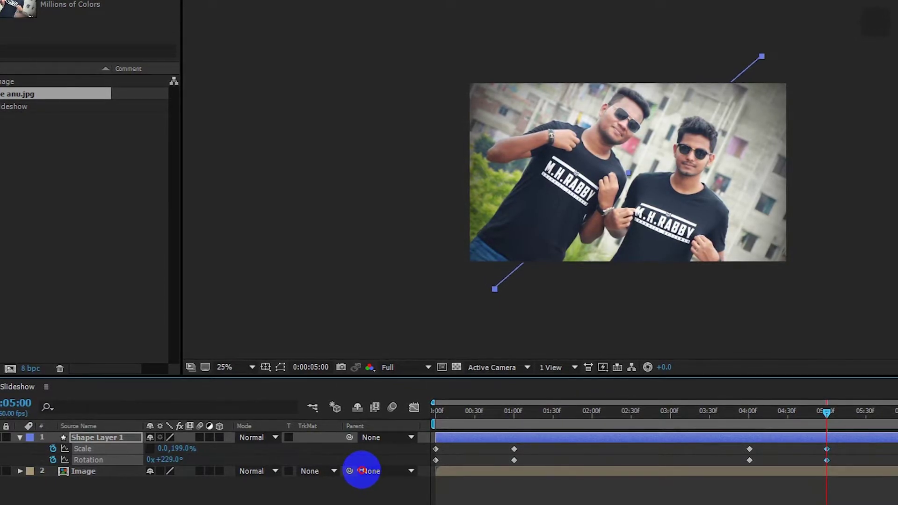
left_click_drag(753, 417, 410, 430)
Step: Preview the closing animation, then apply Easy Ease (F9) to all Scale and Rotation keyframes
left_click(608, 500)
key("space")
key("space")
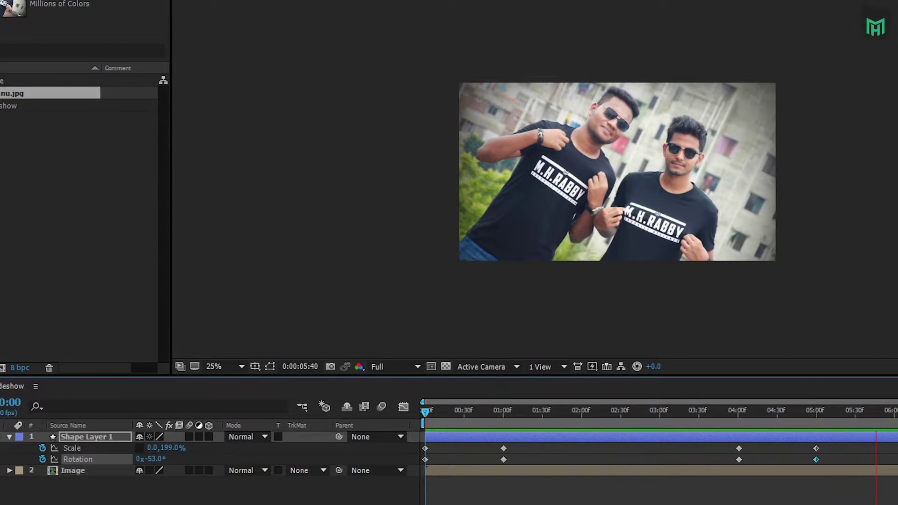
left_click(645, 451)
left_click_drag(681, 414, 636, 411)
left_click_drag(846, 503, 421, 440)
key("F9")
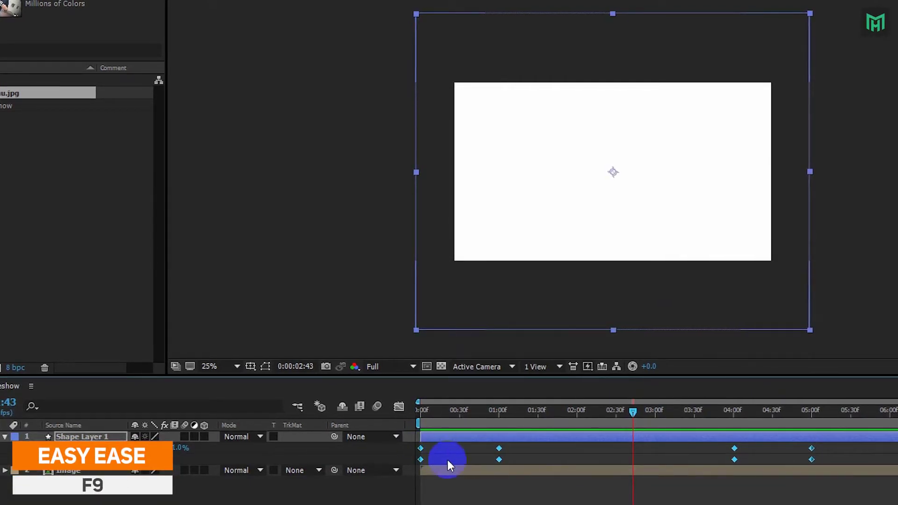
key("F9")
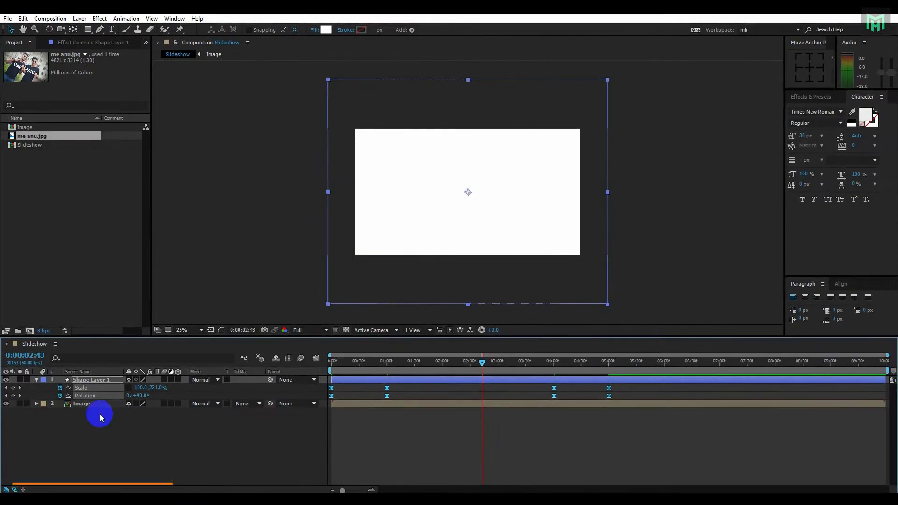
Step: Set the Image layer's track matte to Alpha Matte "Shape Layer 1"
left_click(36, 380)
left_click(145, 453)
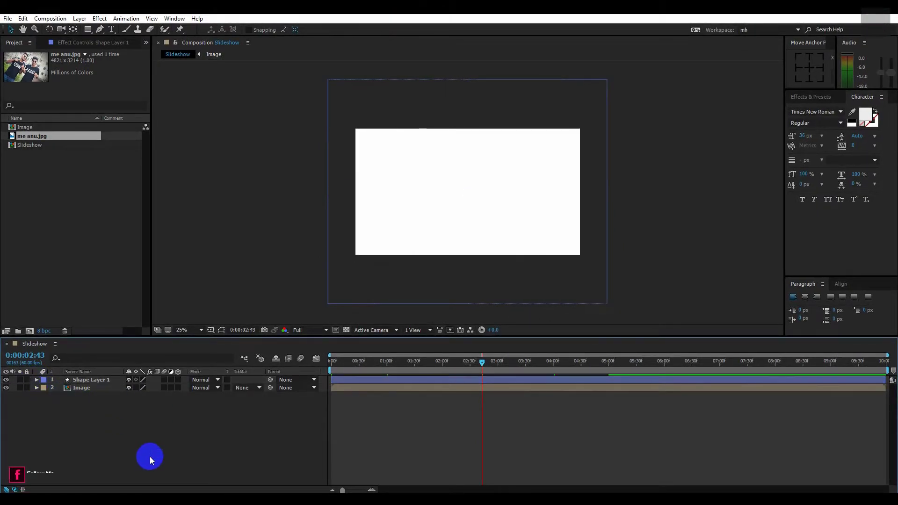
left_click(81, 388)
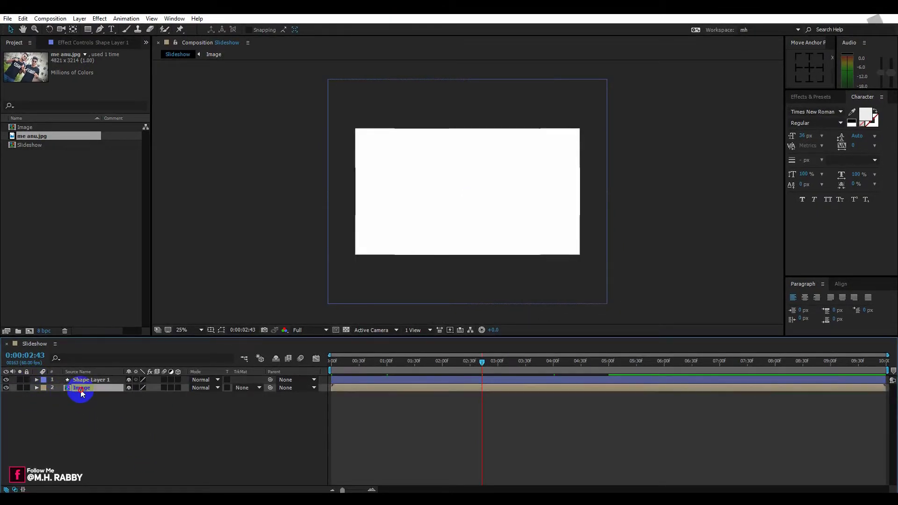
left_click(240, 388)
left_click(267, 413)
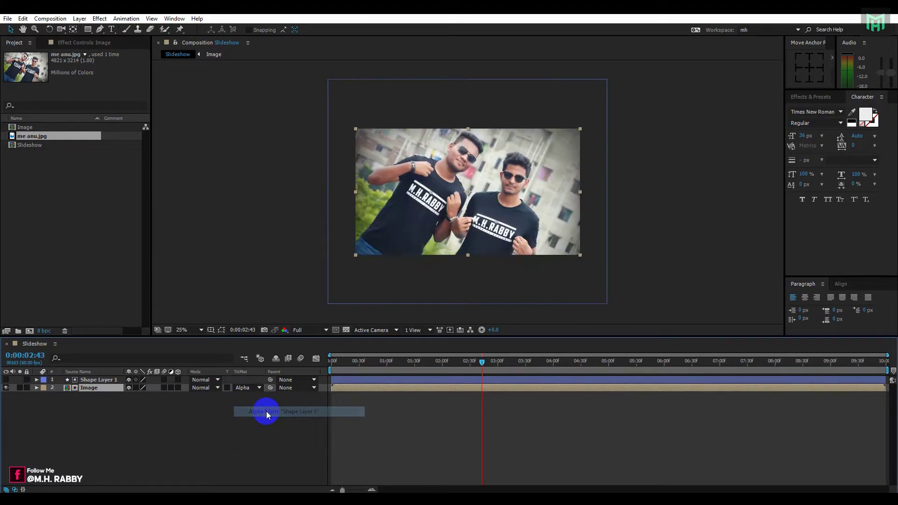
Step: Preview the matted photo reveal from the start and turn on the Transparency Grid
scroll(520, 302, "up", 1)
left_click_drag(357, 360, 309, 369)
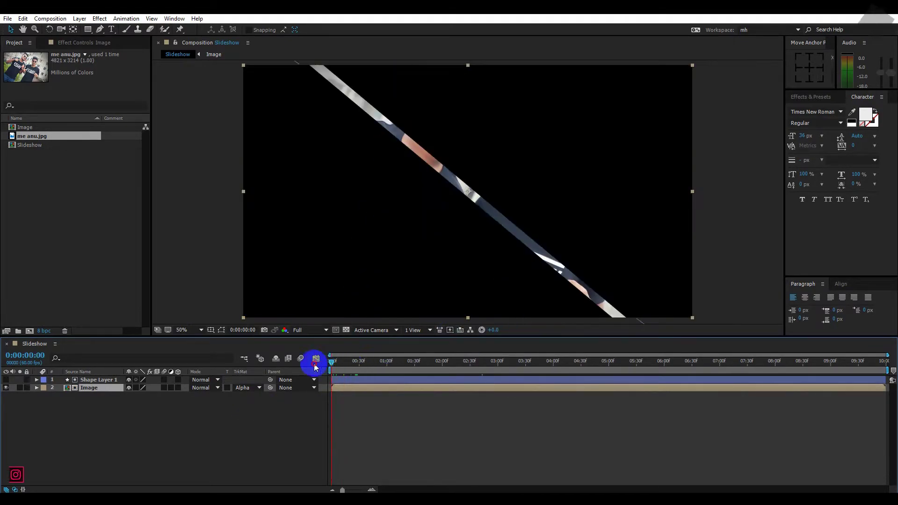
left_click(198, 420)
key("space")
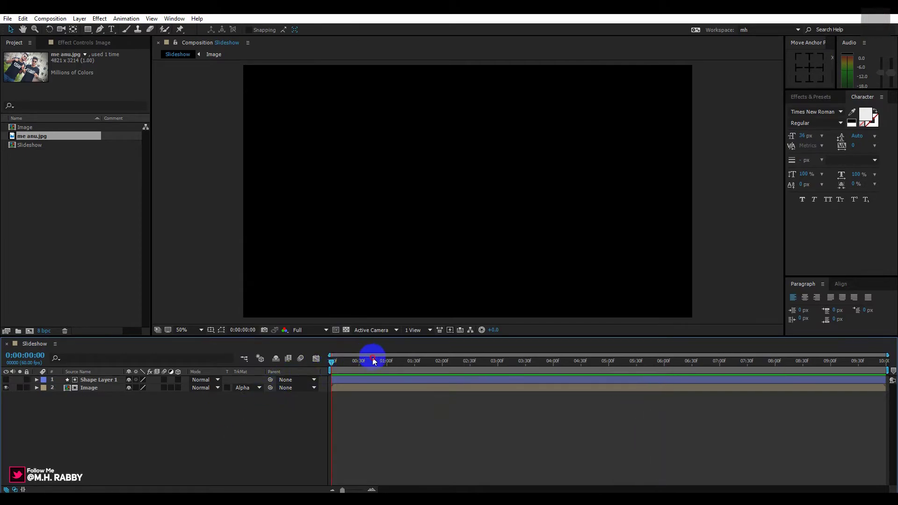
mouse_move(370, 362)
left_mouse_down()
mouse_move(337, 364)
mouse_move(353, 366)
left_mouse_up()
left_click(347, 330)
Step: Add a full-frame white (FFFFFF) solid layer and hide the transparency grid
right_click(74, 430)
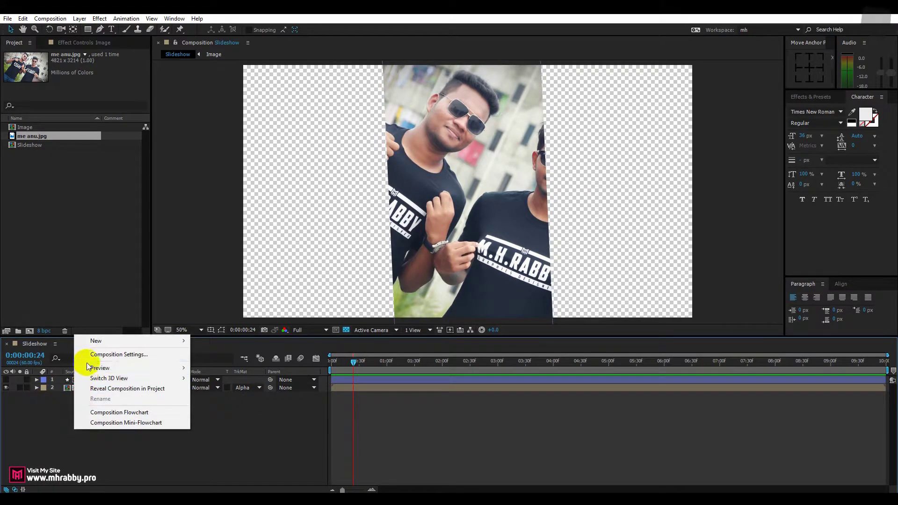
mouse_move(96, 344)
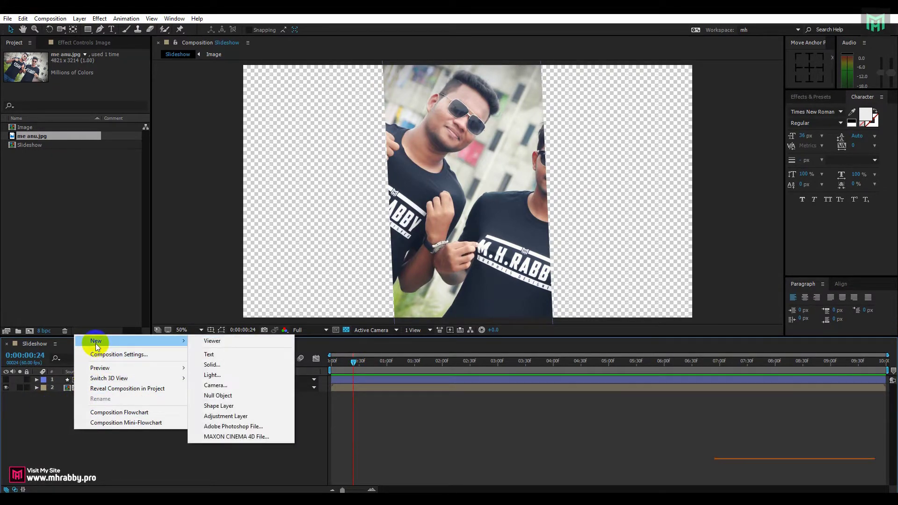
left_click(237, 364)
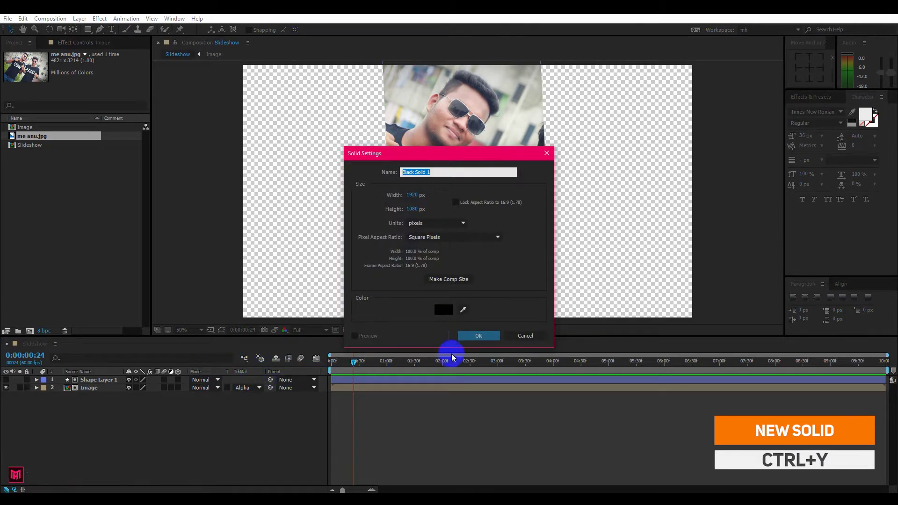
left_click(444, 310)
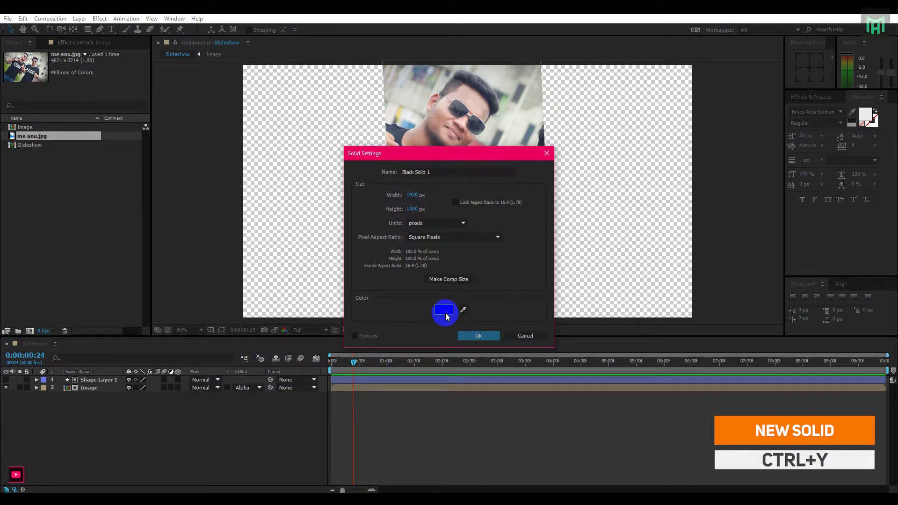
left_click_drag(361, 283, 315, 187)
left_click(526, 197)
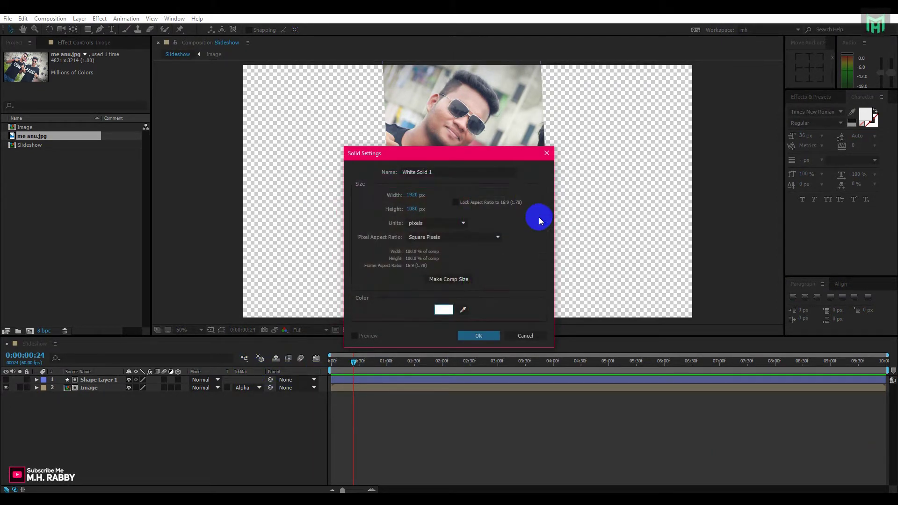
left_click(480, 336)
left_click(346, 330)
Step: Start a second solid layer and set its colour to black (000000)
left_click(93, 380)
right_click(105, 425)
mouse_move(123, 341)
left_click(272, 360)
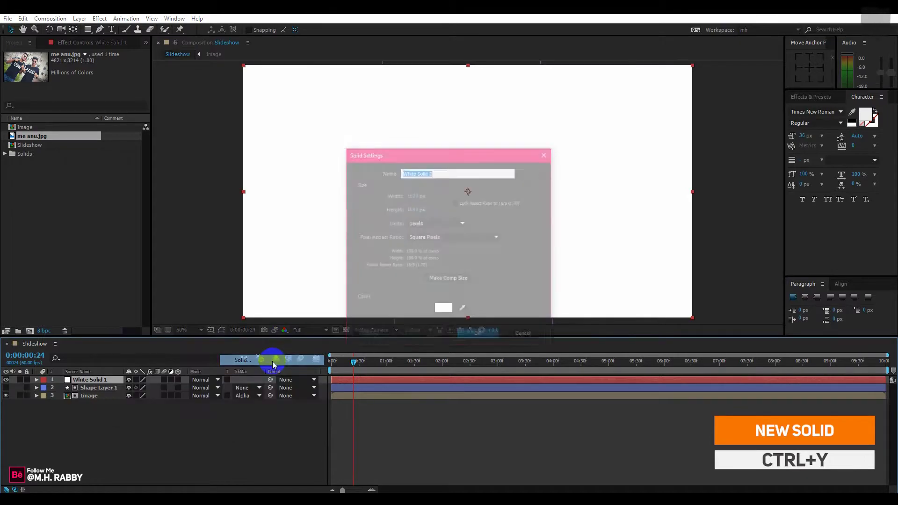
left_click(442, 310)
left_click_drag(344, 313, 311, 315)
Step: Add Black Solid 1 and give it a full-frame ellipse mask in Subtract mode
left_click(537, 196)
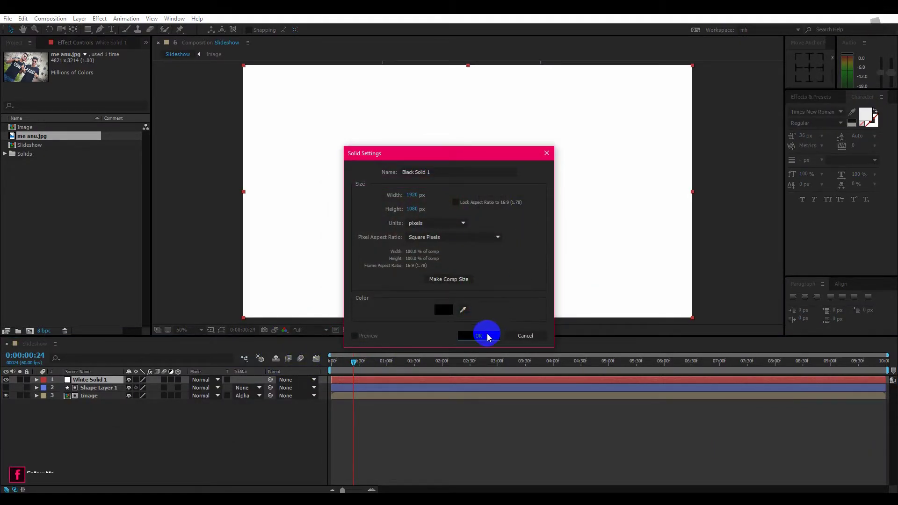
left_click(487, 335)
left_click(88, 29)
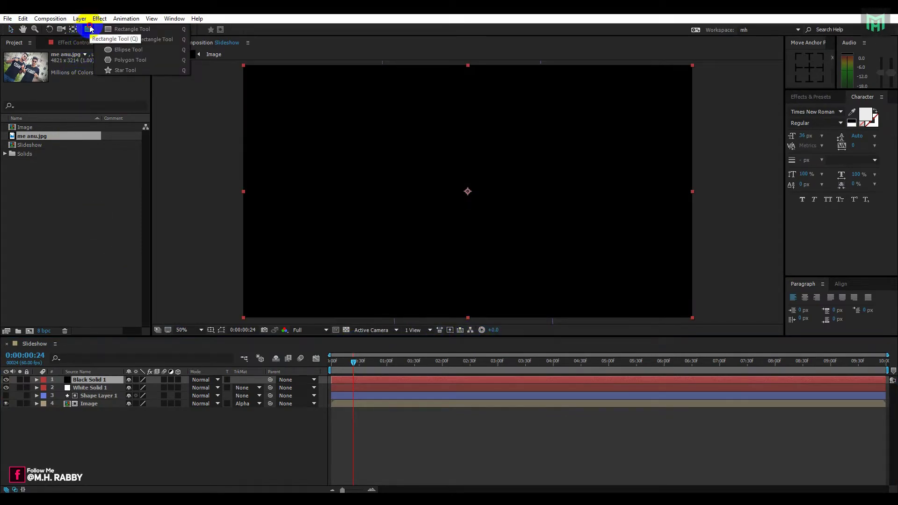
left_click_drag(93, 41, 129, 51)
double_click(87, 32)
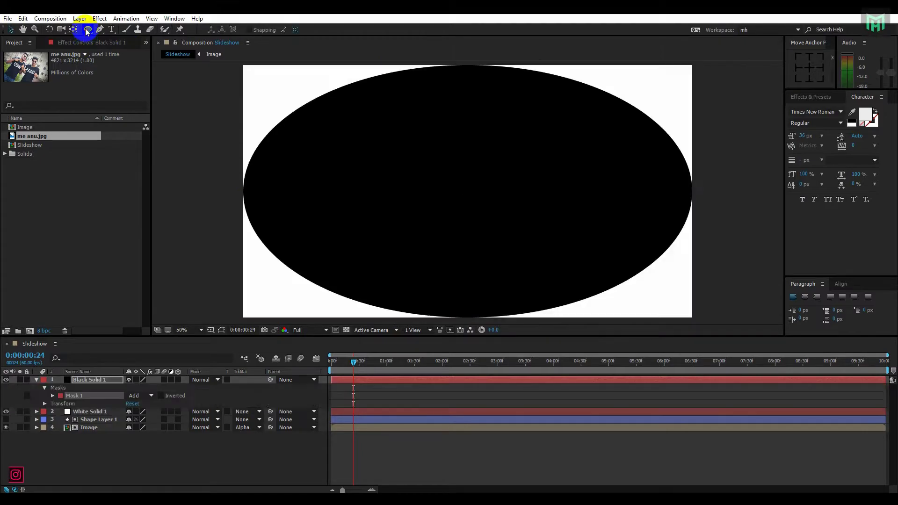
left_click(259, 328)
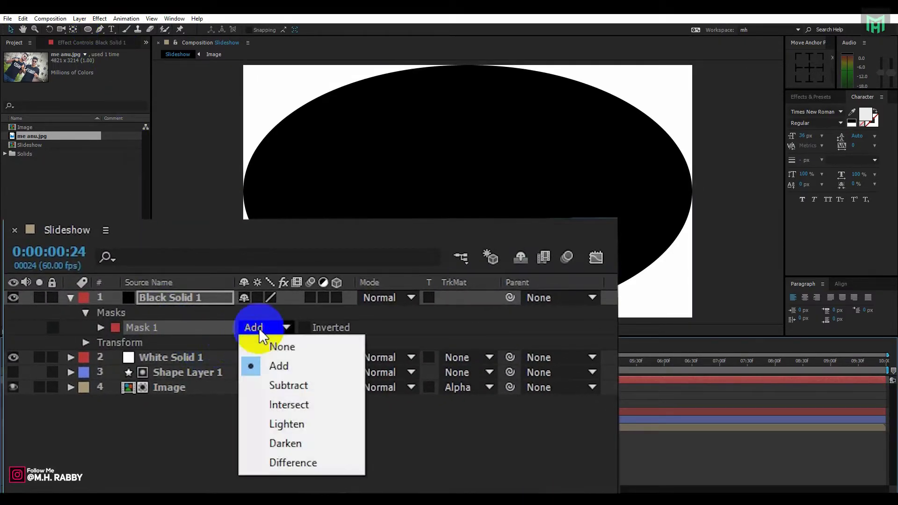
left_click(284, 386)
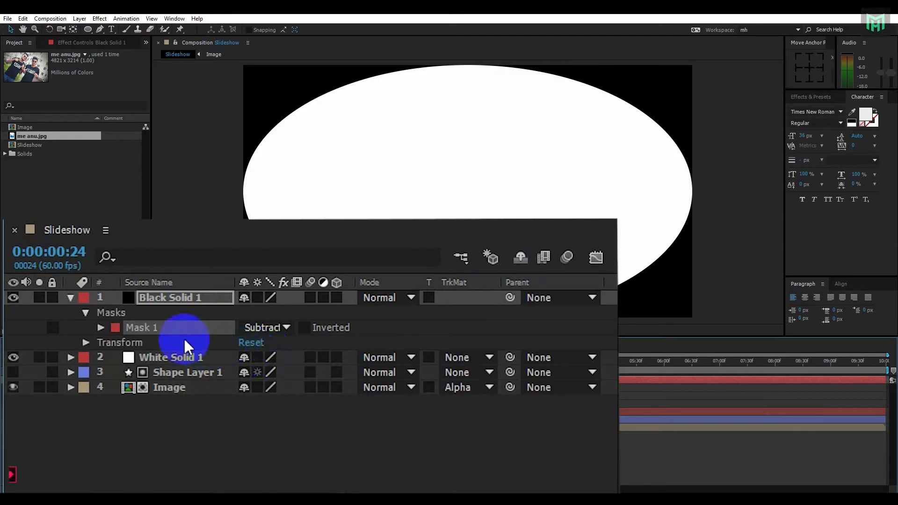
Step: Feather the mask to 792 px and lower the black solid's opacity to about 21%
left_click(101, 327)
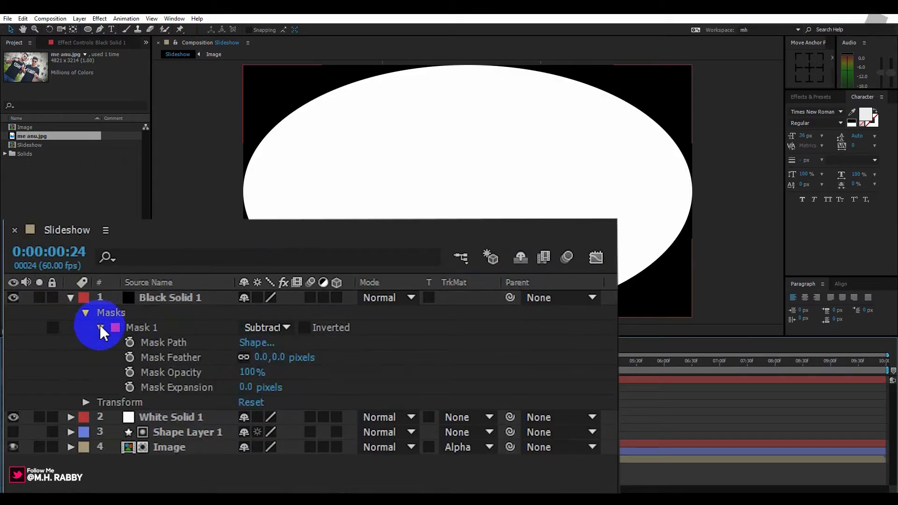
left_click_drag(278, 358, 425, 393)
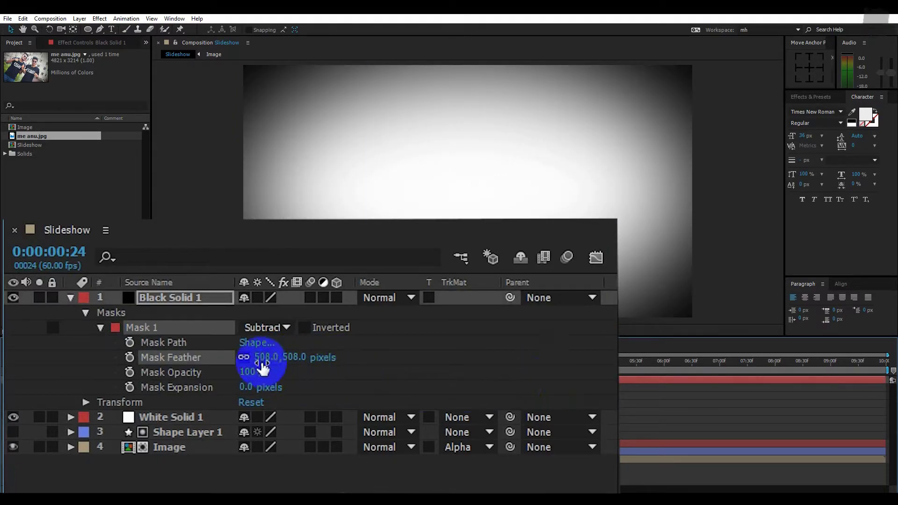
left_click_drag(262, 367, 605, 381)
left_click(162, 299)
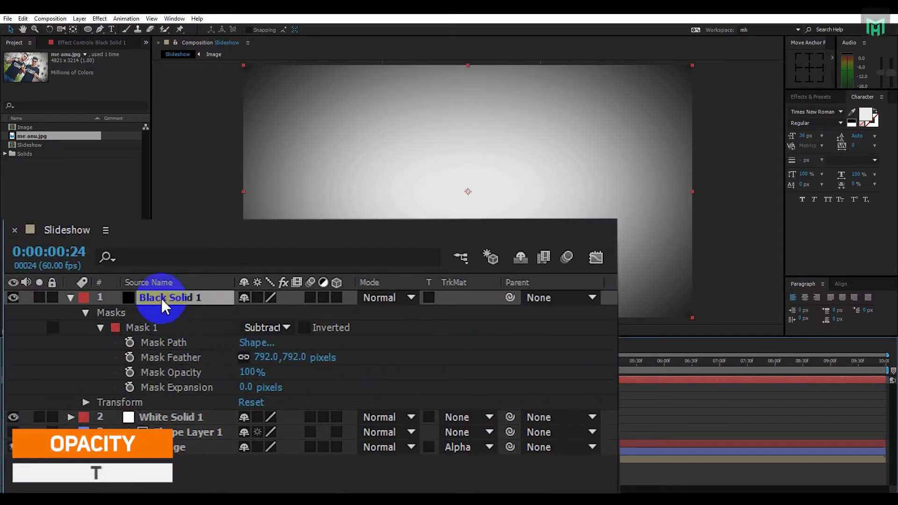
key("t")
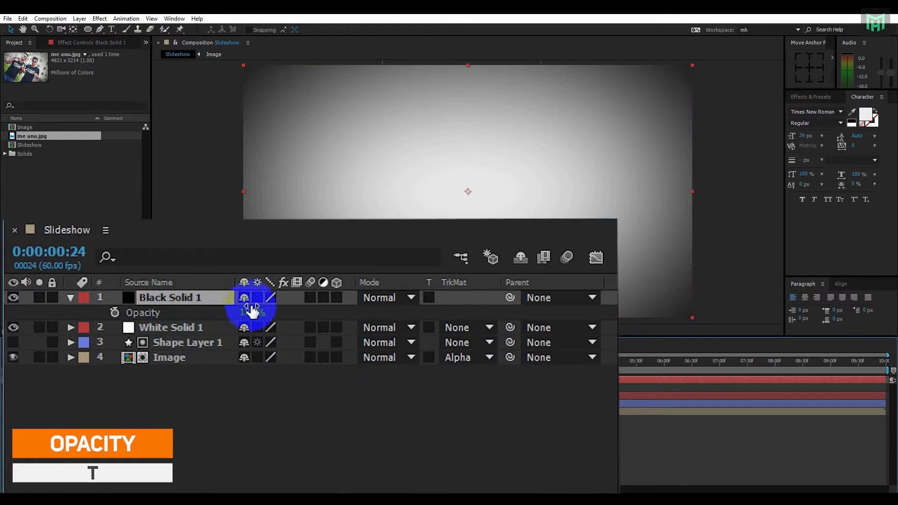
left_click_drag(253, 311, 201, 330)
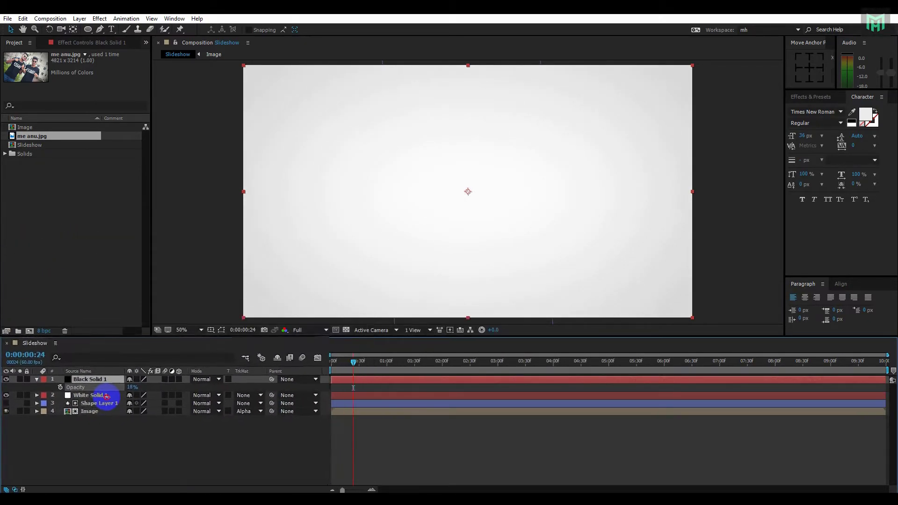
left_click_drag(106, 397, 108, 398)
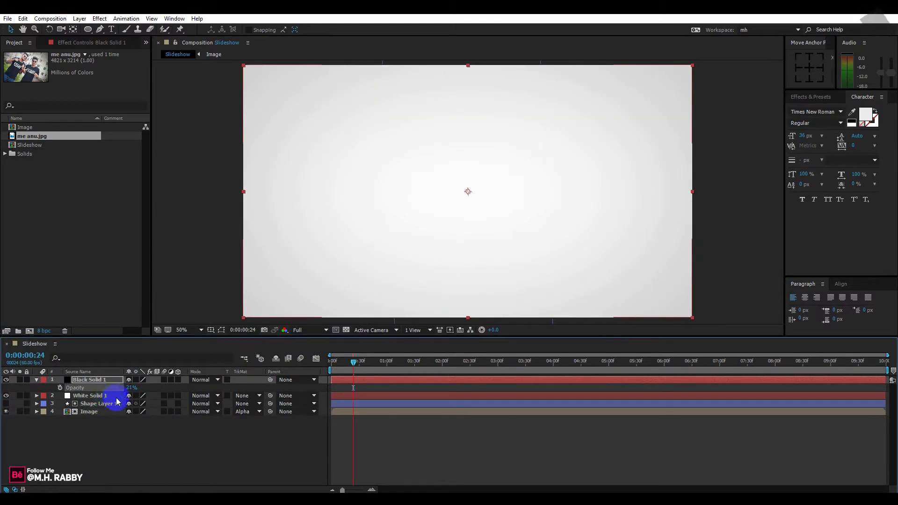
left_click(37, 380)
Step: Pre-compose White Solid 1 and Black Solid 1 into a composition named Background
left_click(6, 379)
left_click(5, 380)
left_click(83, 392, "shift")
right_click(82, 391)
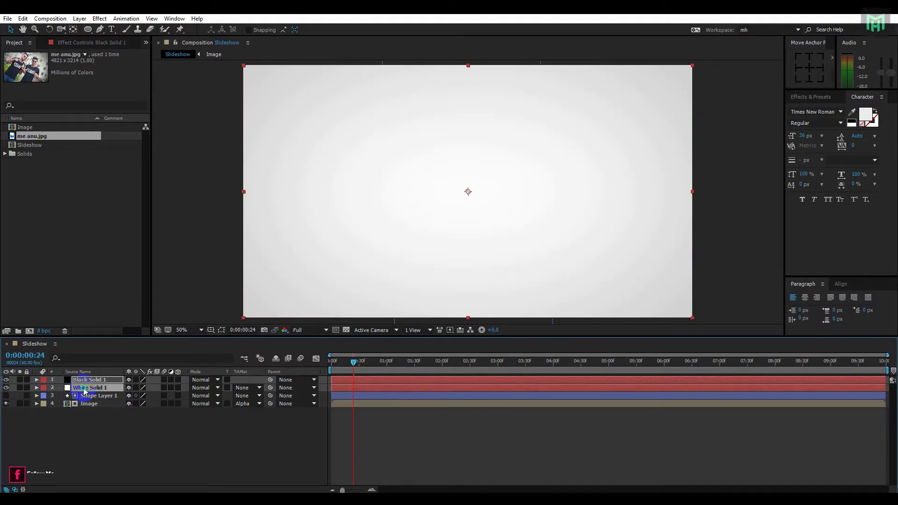
left_click(128, 303)
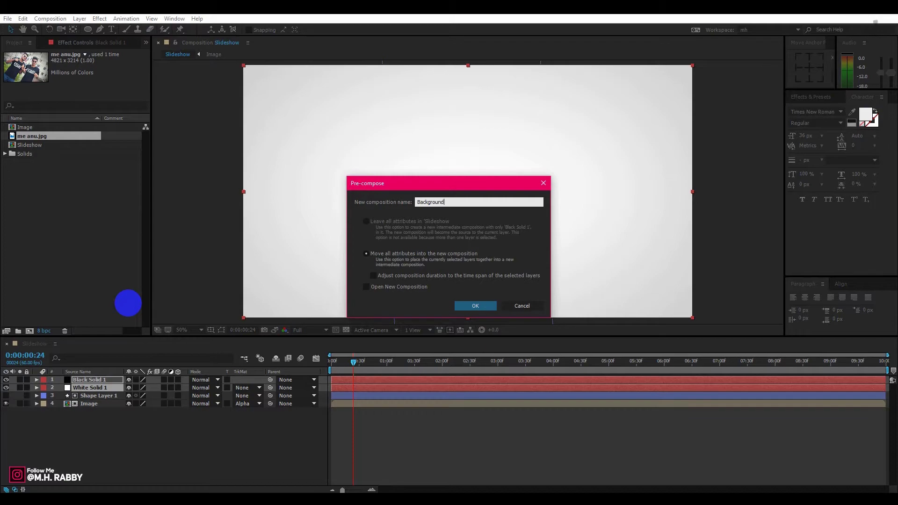
type("Background")
key("Return")
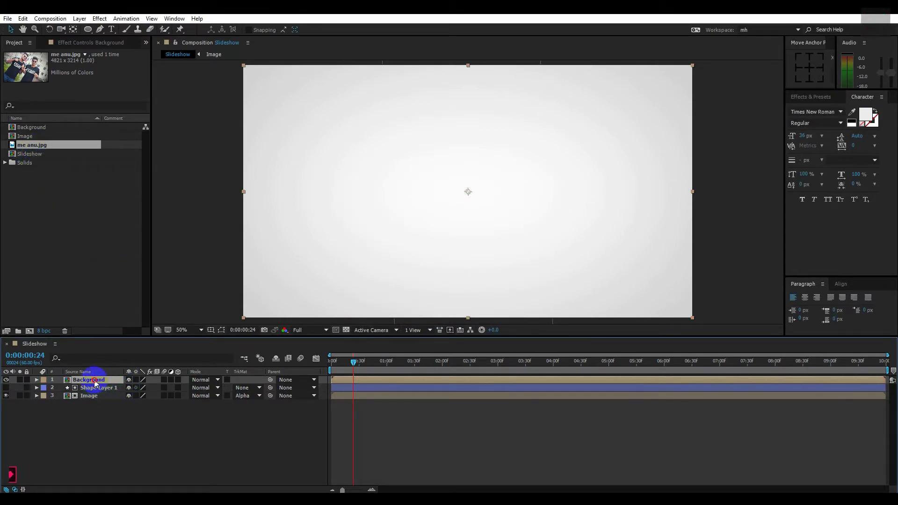
Step: Move Background to the bottom of the stack, lock it, and preview from the start
left_click_drag(95, 383, 91, 403)
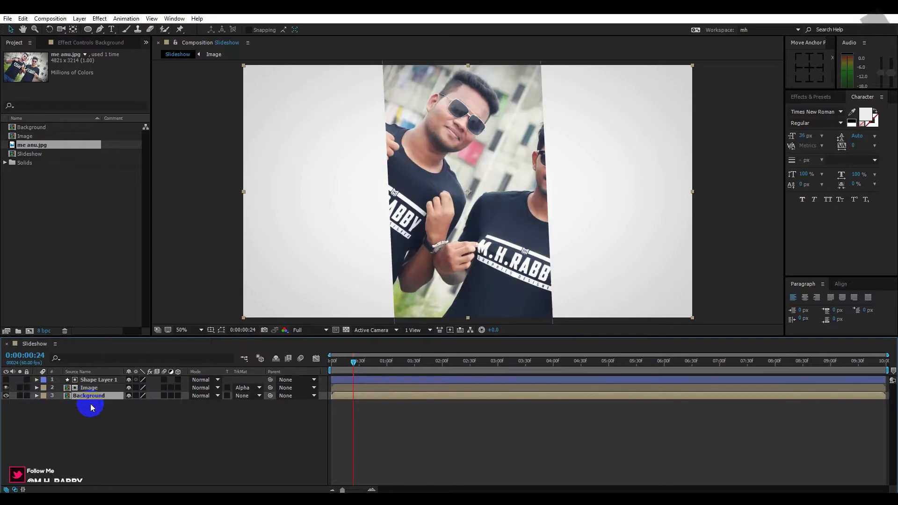
left_click(26, 396)
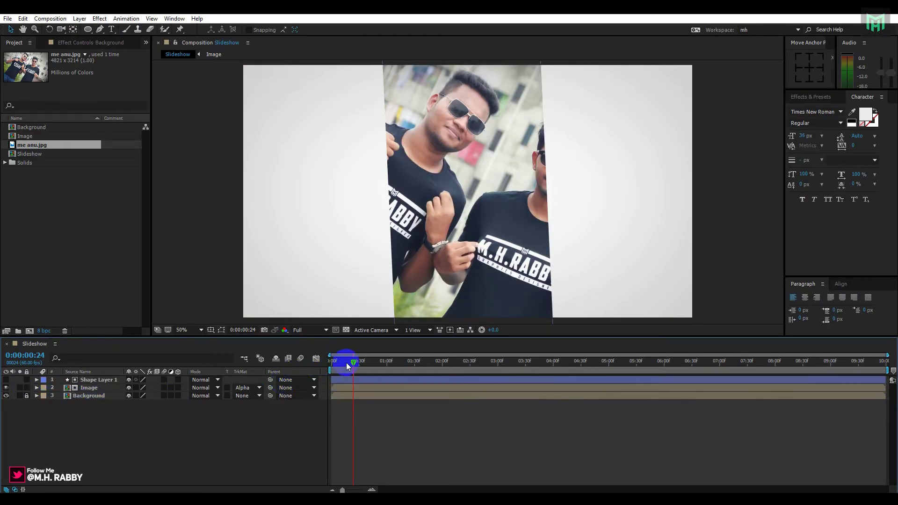
left_click_drag(346, 363, 322, 360)
key("space")
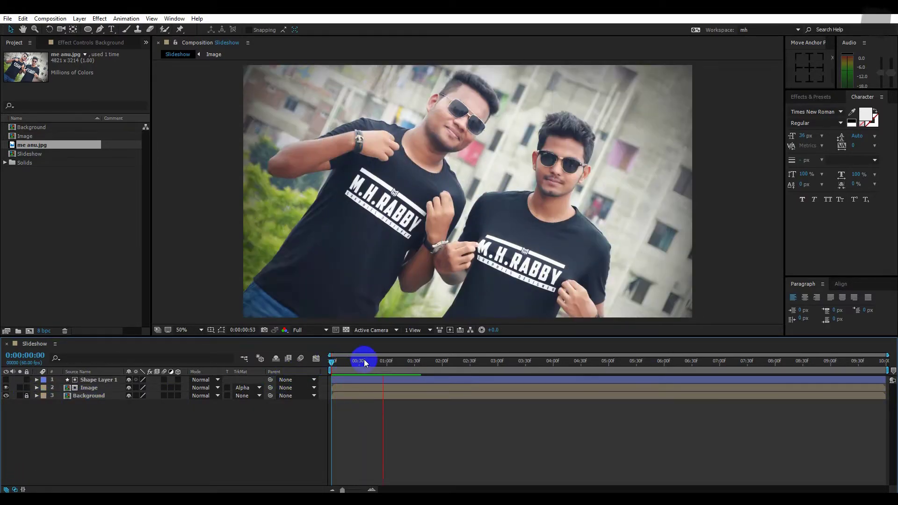
left_click(92, 389)
Step: Duplicate the Image and Shape Layer 1 pair with Ctrl+D, then select bottom Image layer 8
left_click(95, 381, "ctrl")
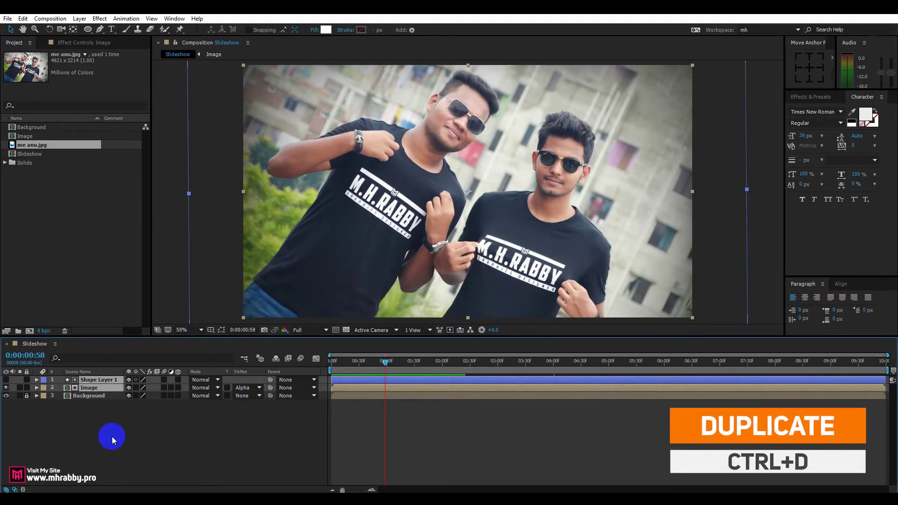
key("ctrl+d")
key("ctrl+d")
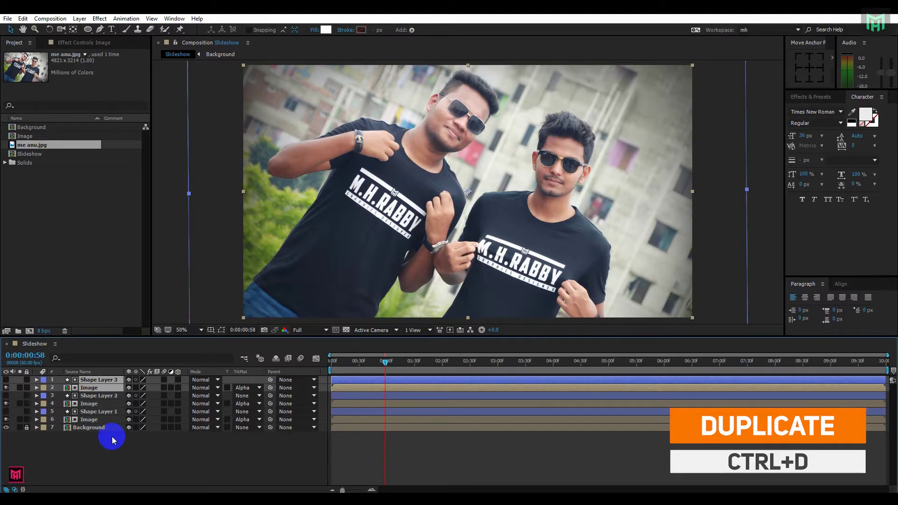
key("ctrl+d")
left_click(108, 449)
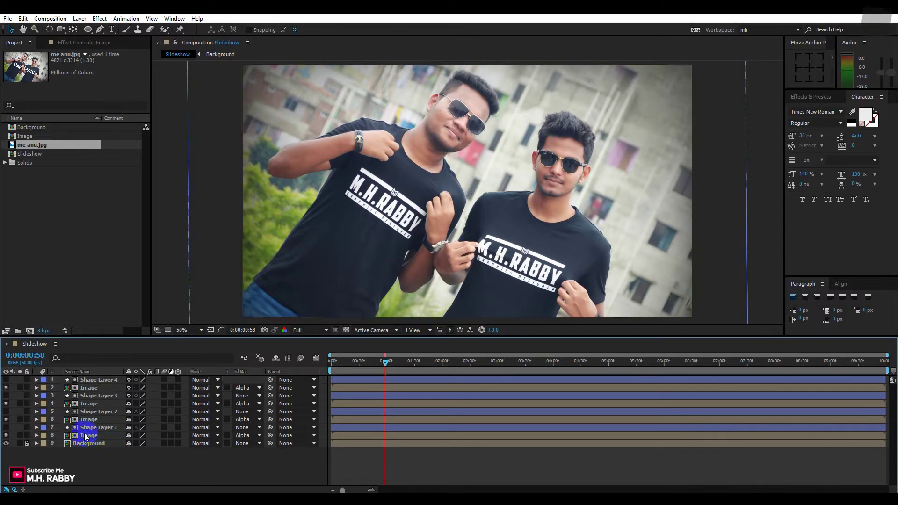
left_click(93, 435)
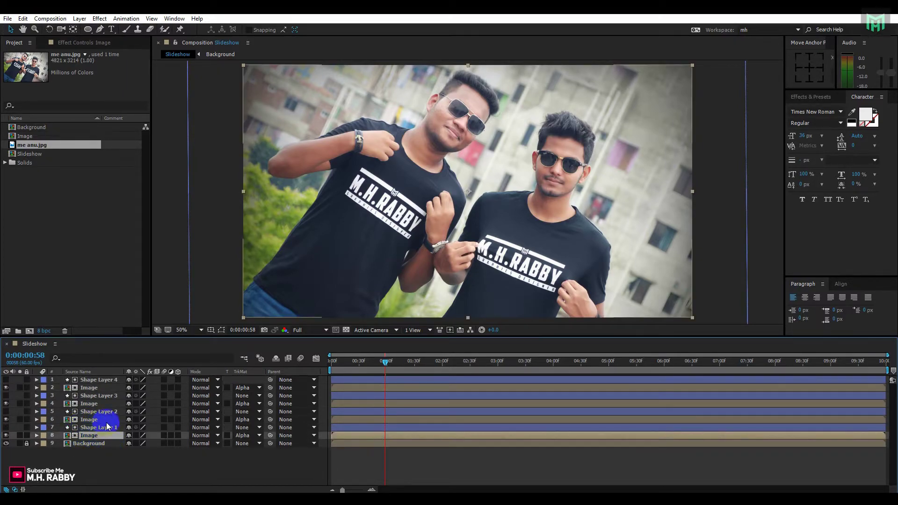
Step: Search Effects & Presets for Tint and apply it to the layer 8 Image
left_click(818, 97)
left_click(812, 111)
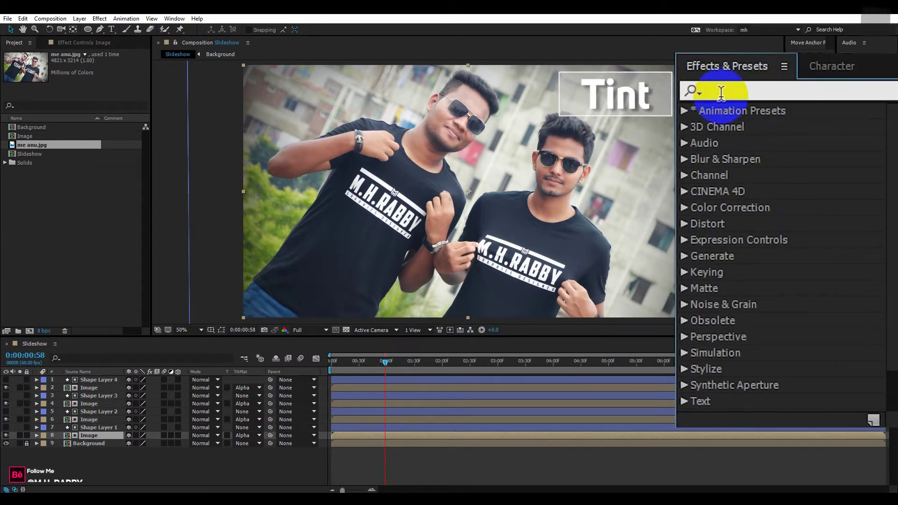
type("Tin")
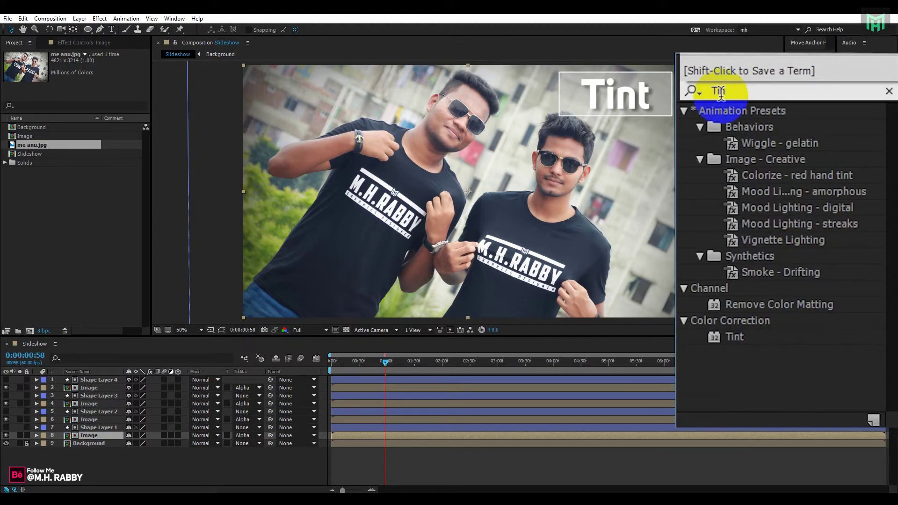
type("t")
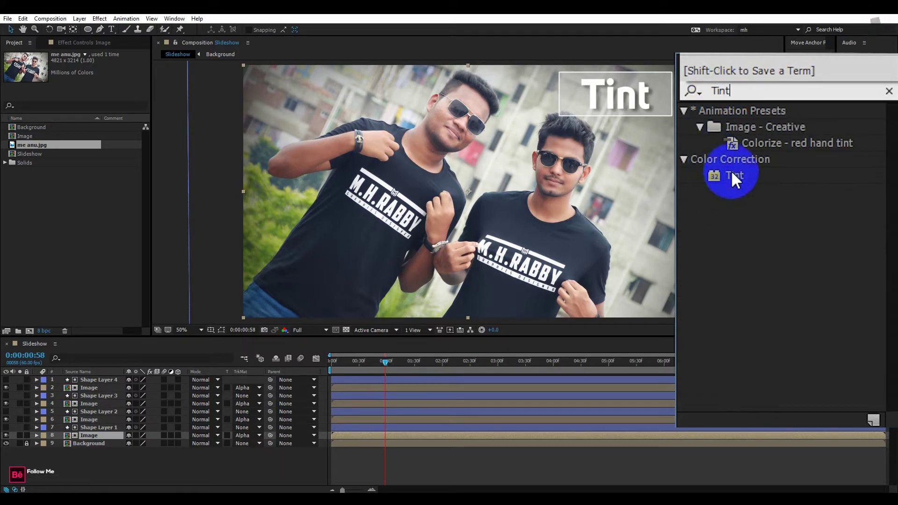
left_click_drag(775, 163, 91, 431)
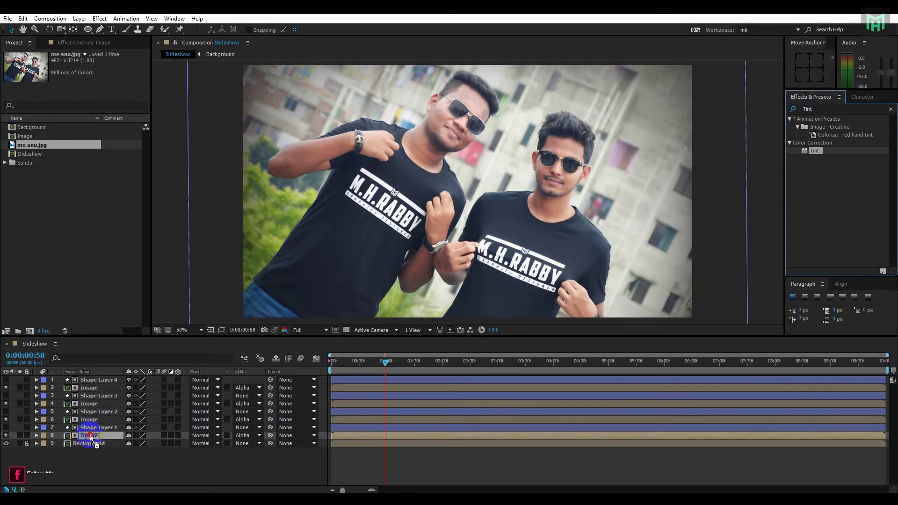
left_click_drag(91, 439, 90, 438)
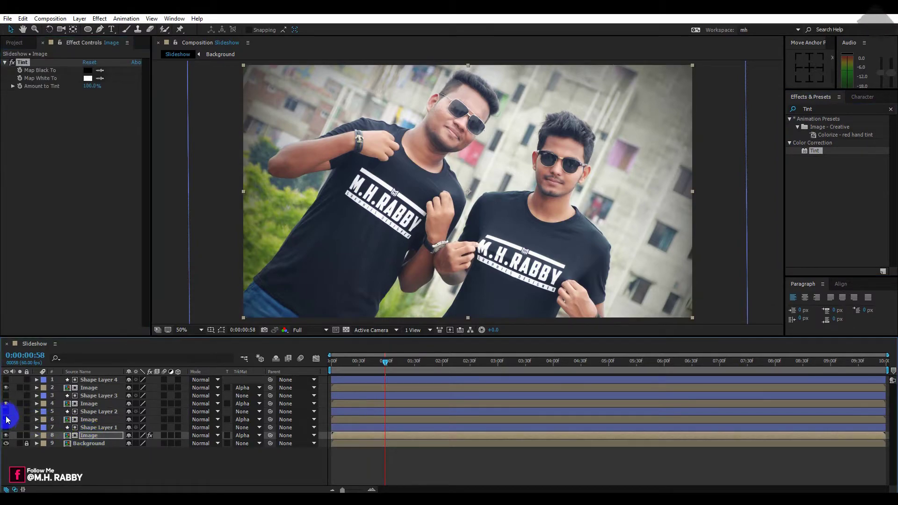
Step: Hide layers 6, 4 and 2, then apply Tint to the row 4 Image layer too
left_click_drag(6, 418, 7, 392)
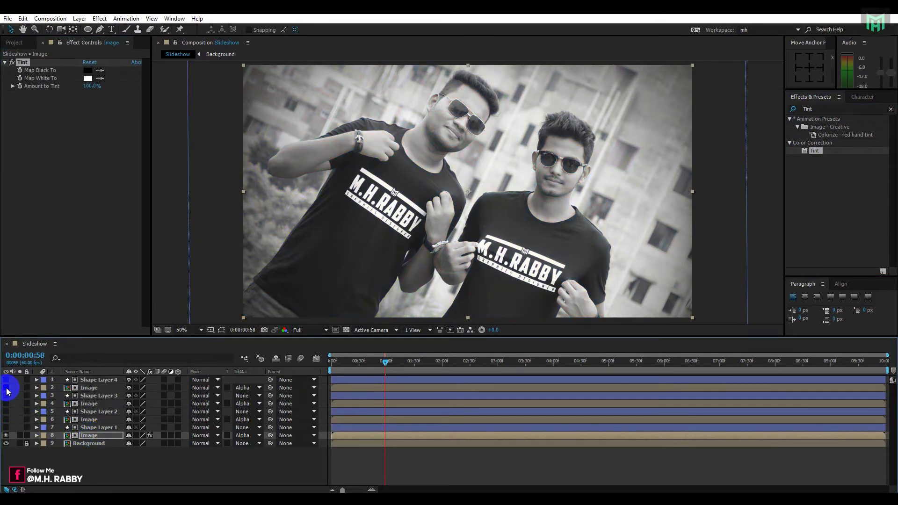
left_click(98, 411)
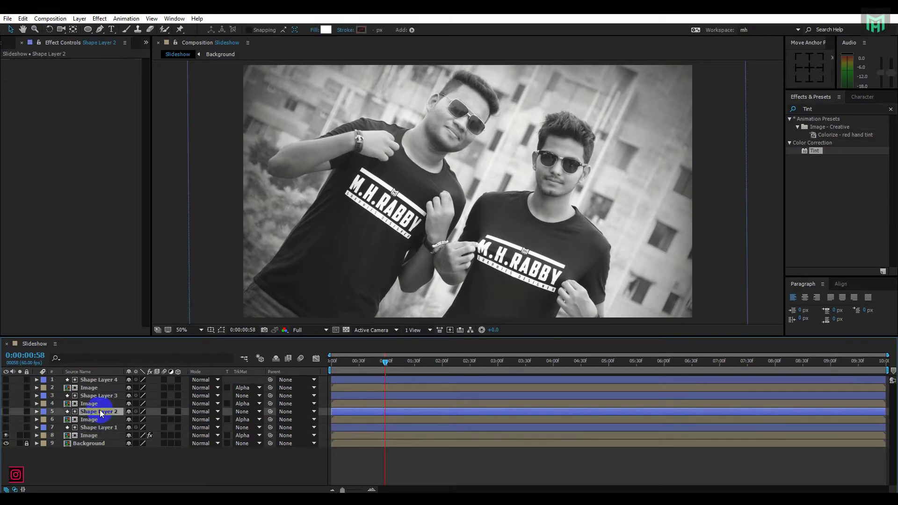
left_click(101, 427)
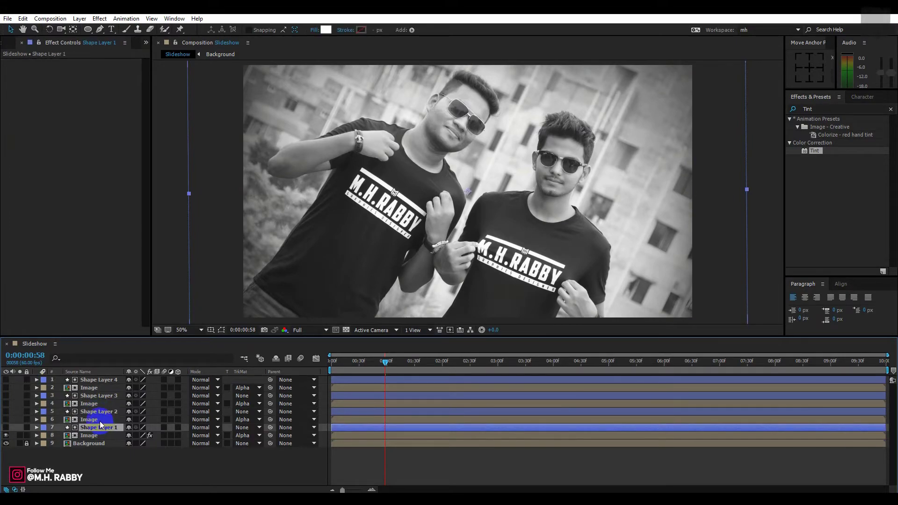
left_click(99, 420)
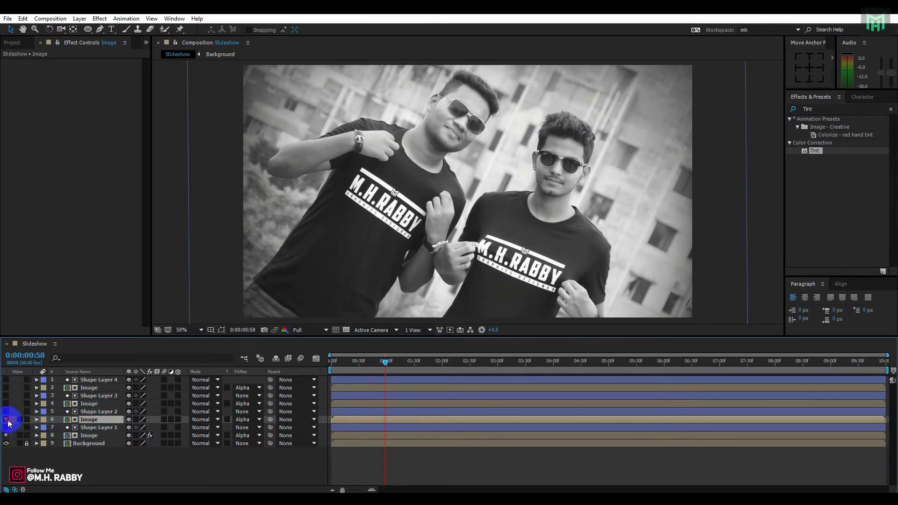
left_click(8, 421)
left_click(86, 404)
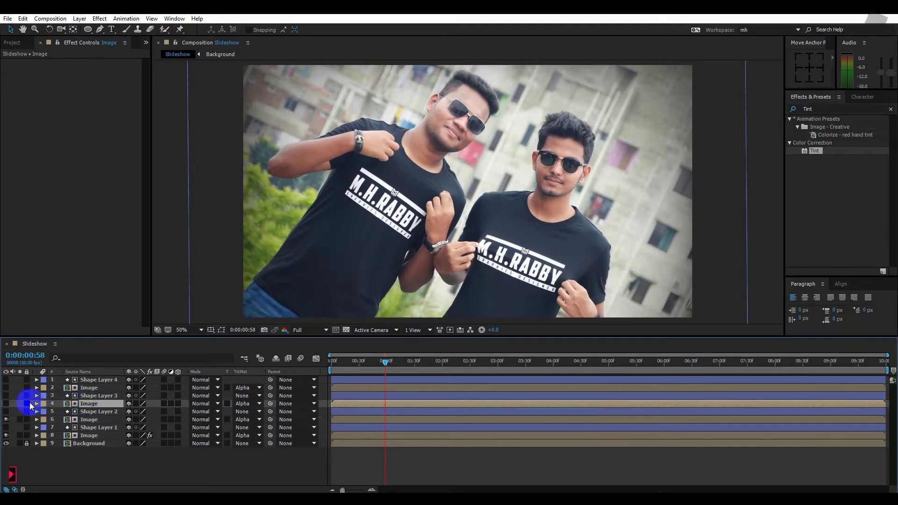
left_click_drag(815, 151, 93, 402)
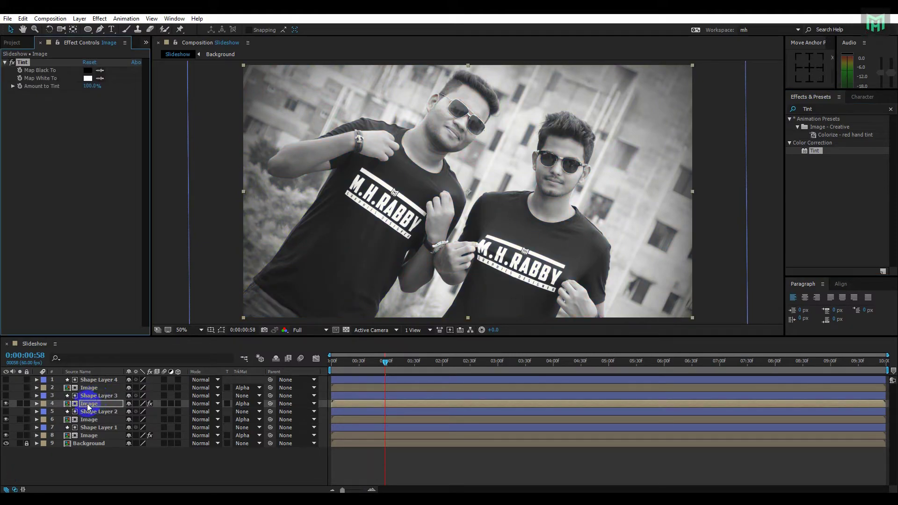
Step: Pre-compose the bottom Image and Shape Layer 1 pair into a composition named 1
left_click(5, 388)
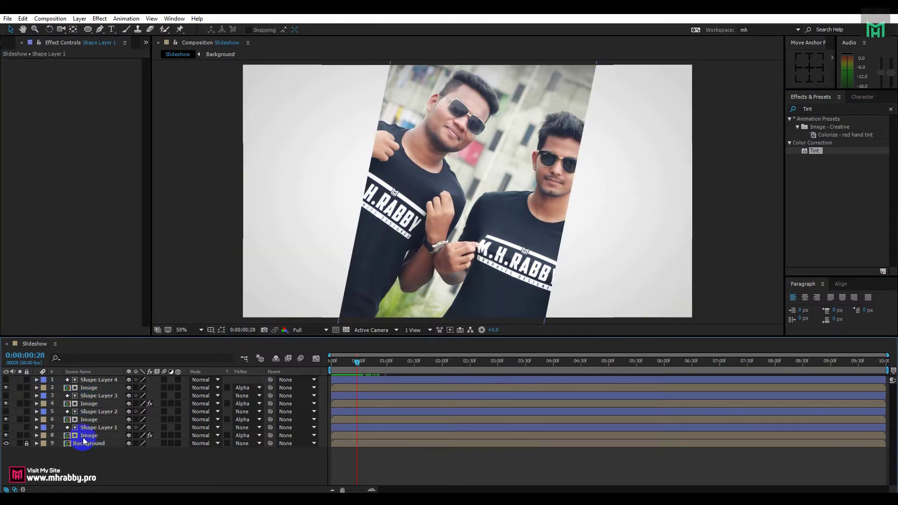
left_click(85, 436)
left_click(87, 428, "ctrl")
right_click(87, 430)
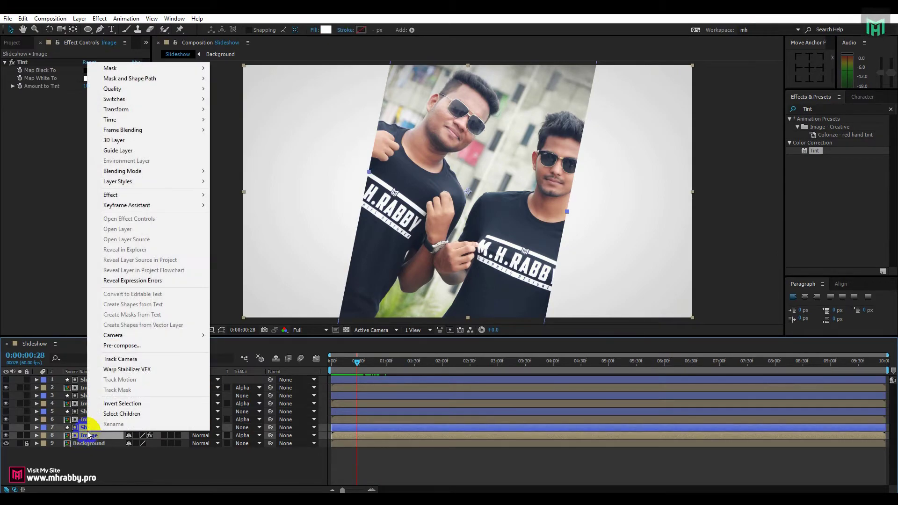
left_click(119, 346)
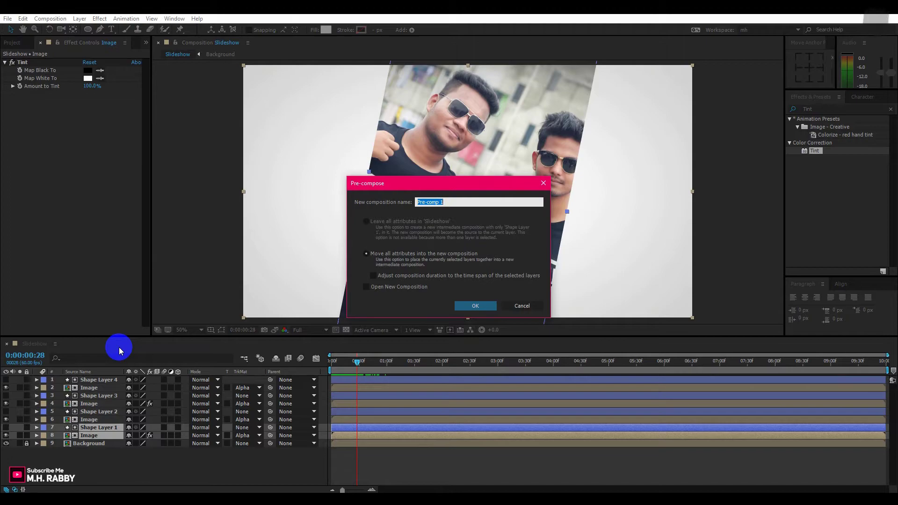
type("1")
key("Return")
Step: Select the next Image and shape layer pair for pre-composing
left_click(89, 420)
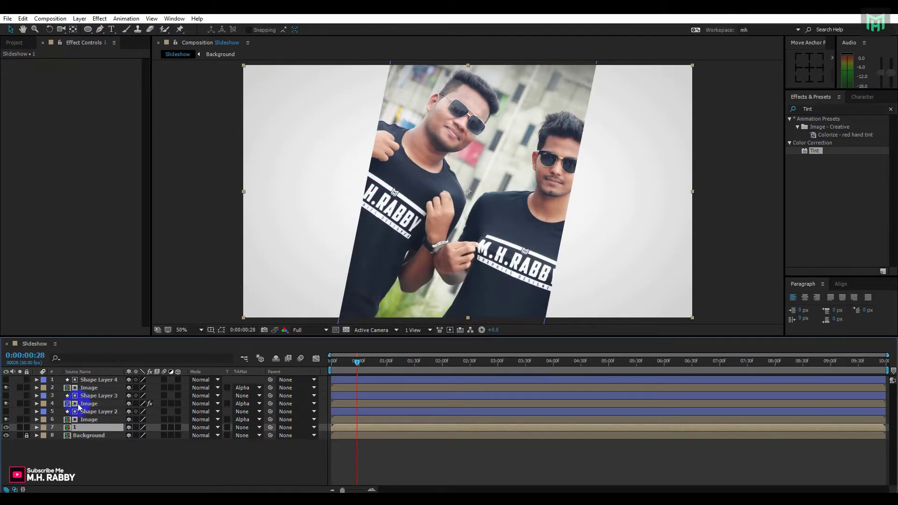
left_click(94, 411, "ctrl")
right_click(95, 410)
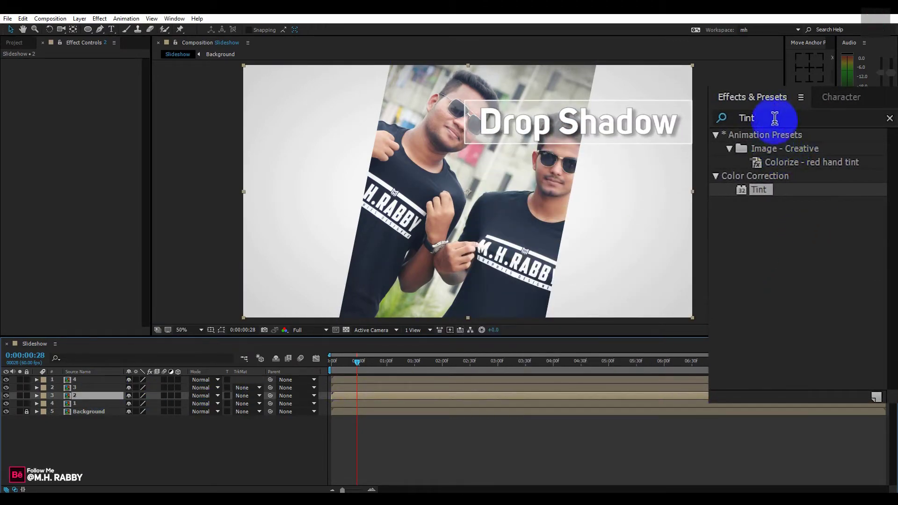
Step: Find Drop Shadow in Effects & Presets and apply it to layer 4
left_click(740, 121)
type("Drop")
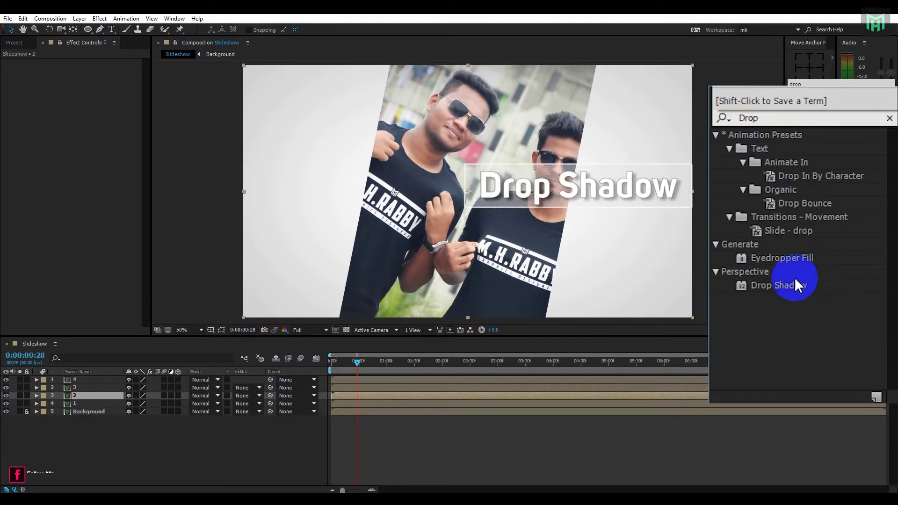
left_click(832, 210)
left_click_drag(833, 211, 75, 380)
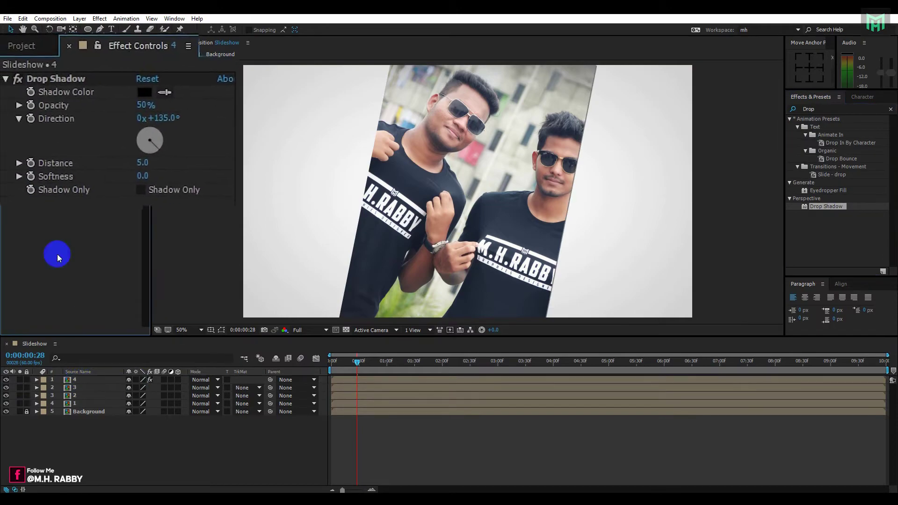
left_click(77, 382)
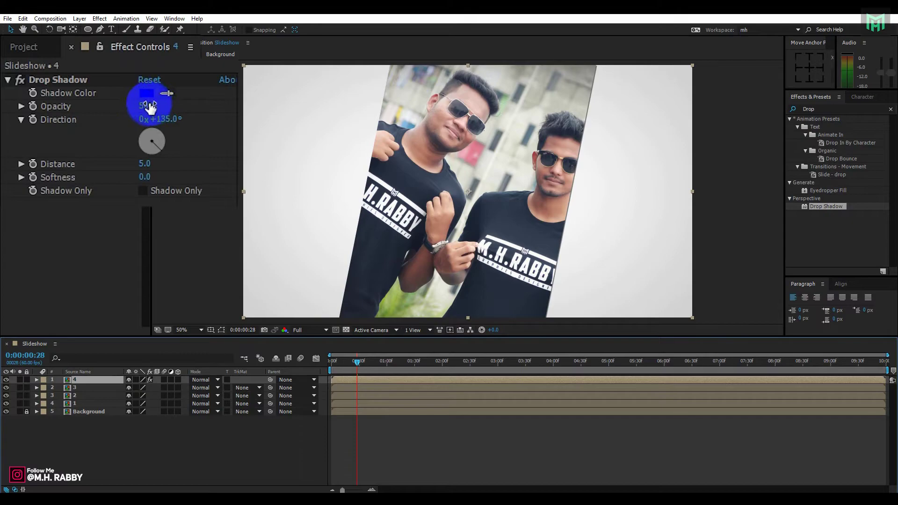
Step: Set the Drop Shadow to 80% opacity, −38° direction, 0 distance and 64 softness
left_click_drag(149, 109, 232, 109)
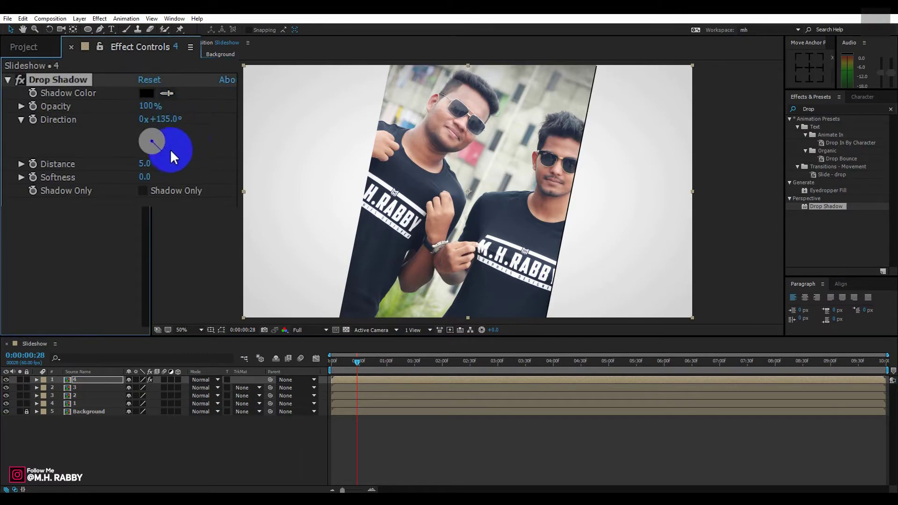
left_click_drag(145, 177, 204, 185)
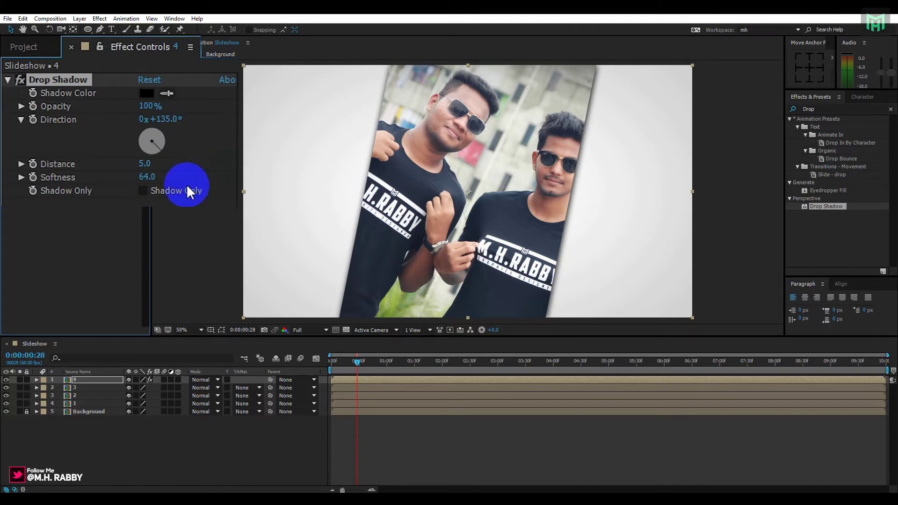
left_click_drag(151, 172, 88, 178)
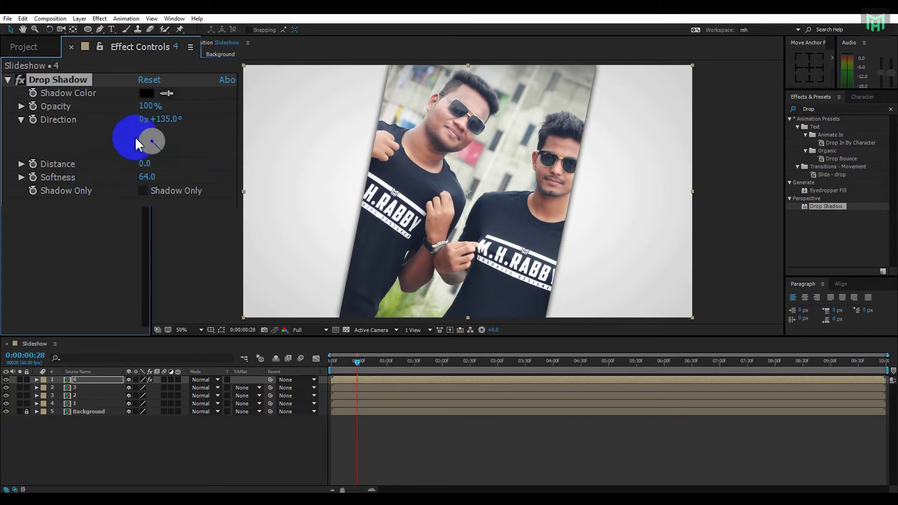
left_click_drag(157, 144, 141, 131)
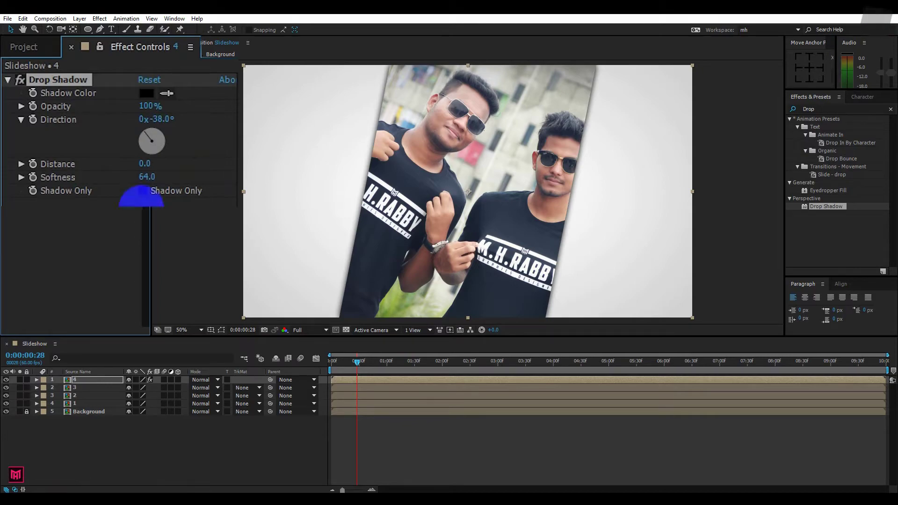
left_click(166, 93)
left_click(158, 113)
left_click(146, 107)
left_click_drag(144, 109, 116, 111)
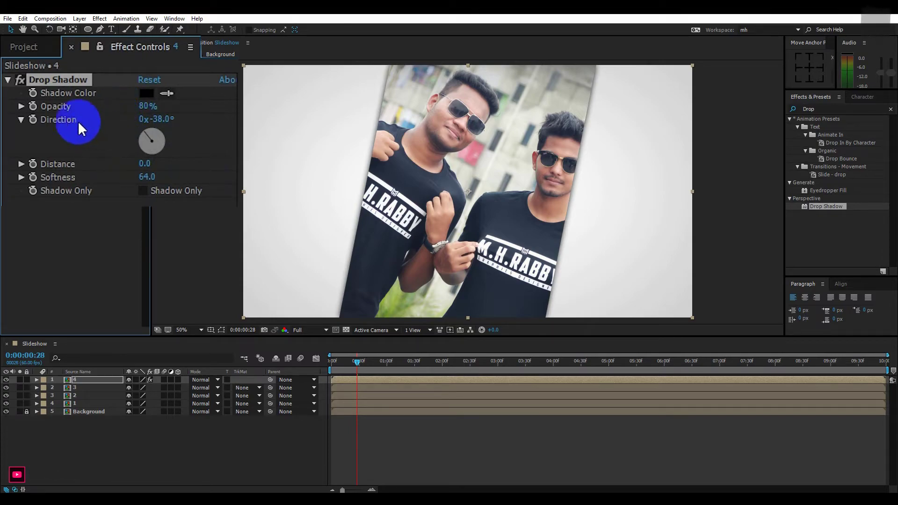
Step: Copy layer 4's Drop Shadow and paste it onto layers 3, 2 and 1
key("ctrl+c")
left_click(35, 66)
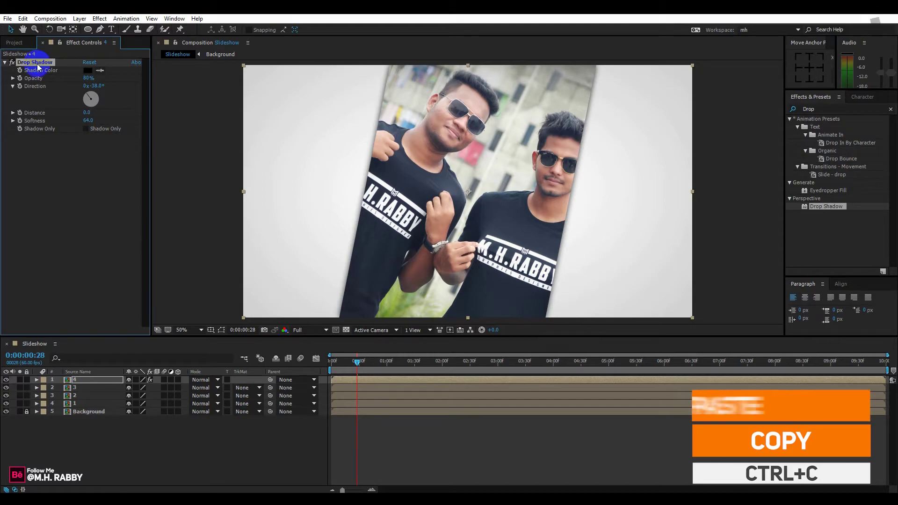
left_click(85, 388)
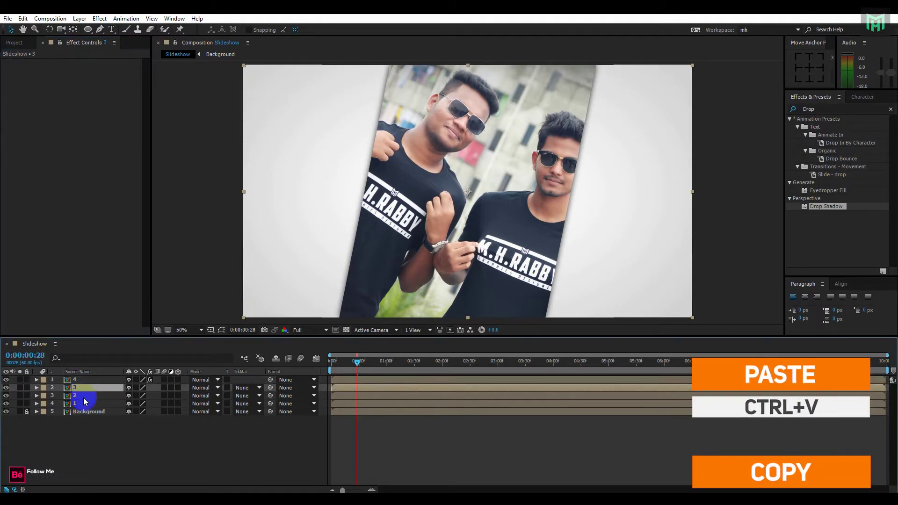
left_click(82, 403, "shift")
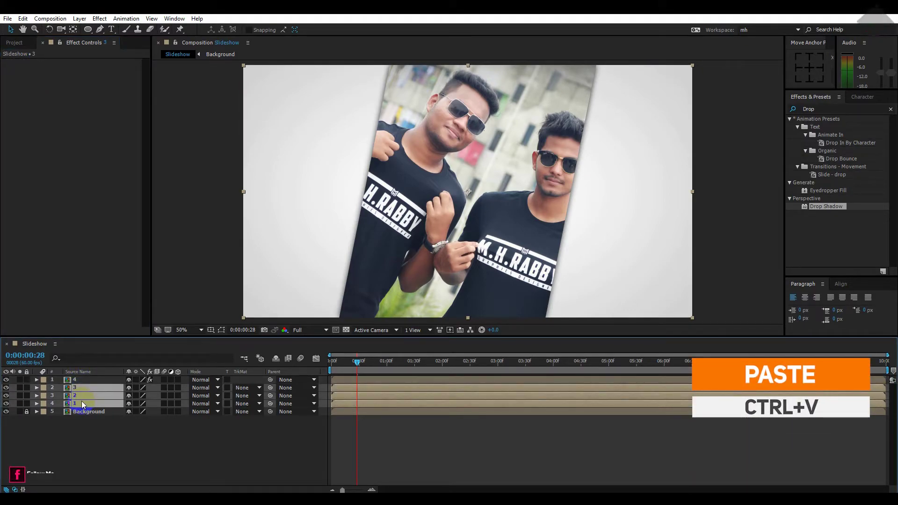
key("ctrl+v")
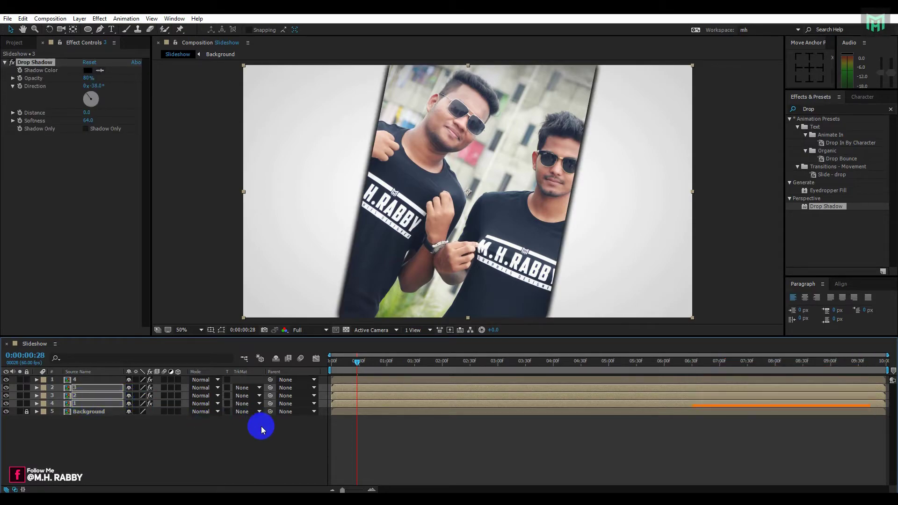
Step: Stagger the strips so layer 2 starts at frame 5 and layer 3 at frame 10
scroll(364, 449, "up", 5)
scroll(387, 489, "left", 5)
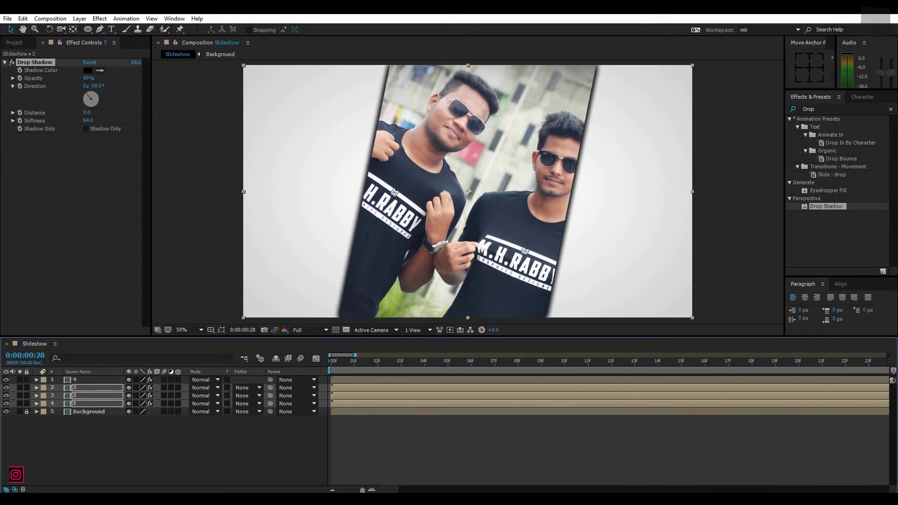
left_click_drag(340, 362, 446, 367)
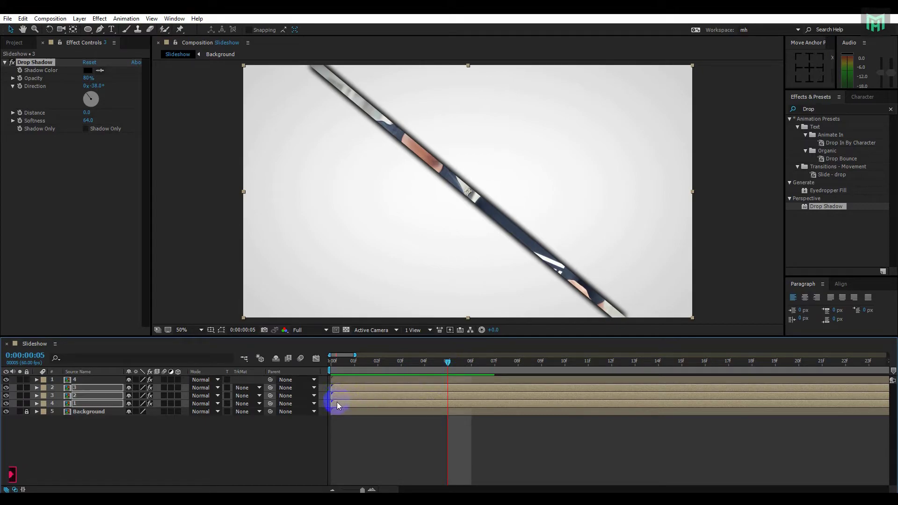
left_click(240, 442)
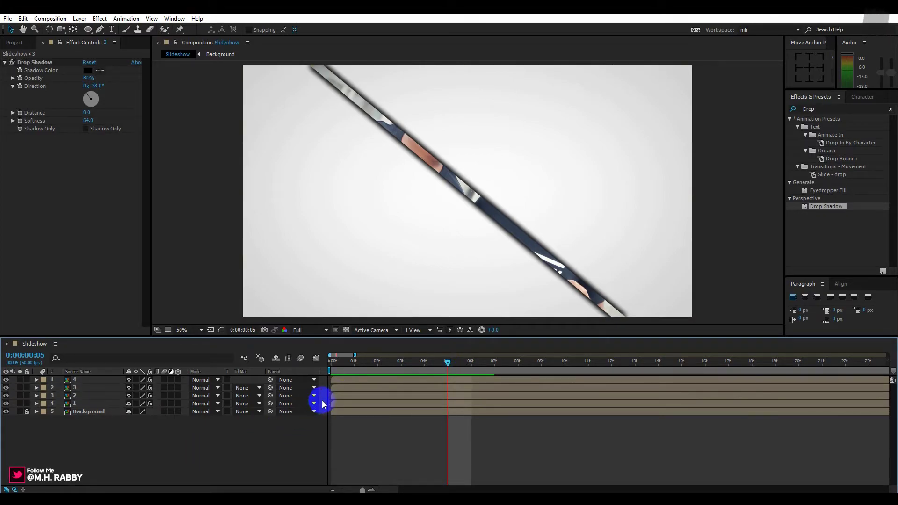
left_click_drag(334, 395, 445, 399)
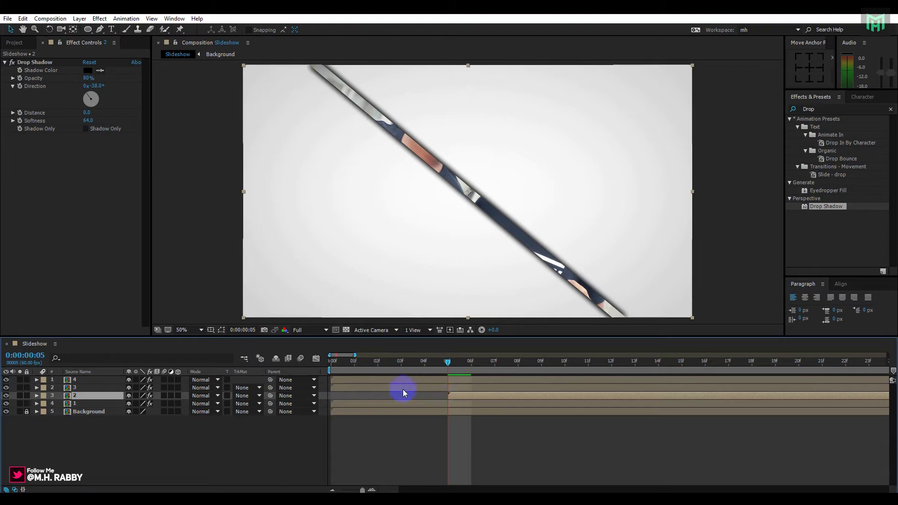
left_click_drag(447, 363, 565, 364)
left_click_drag(379, 390, 680, 383)
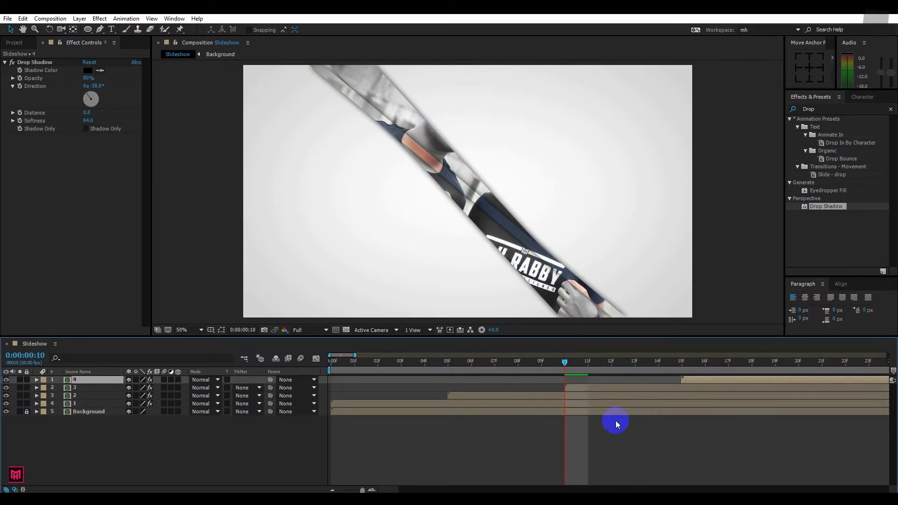
Step: Zoom out to the full timeline and preview the staggered animation from the start
key("minus")
key("minus")
key("minus")
left_click(327, 365)
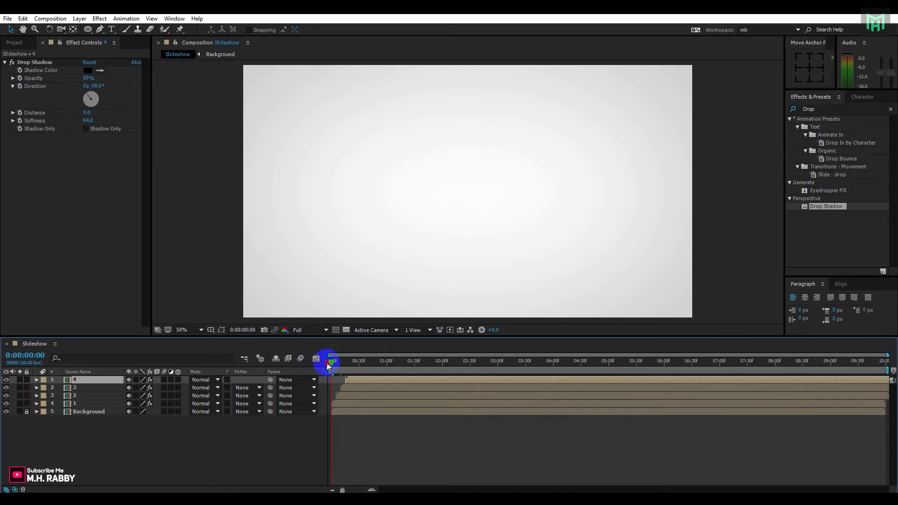
key("space")
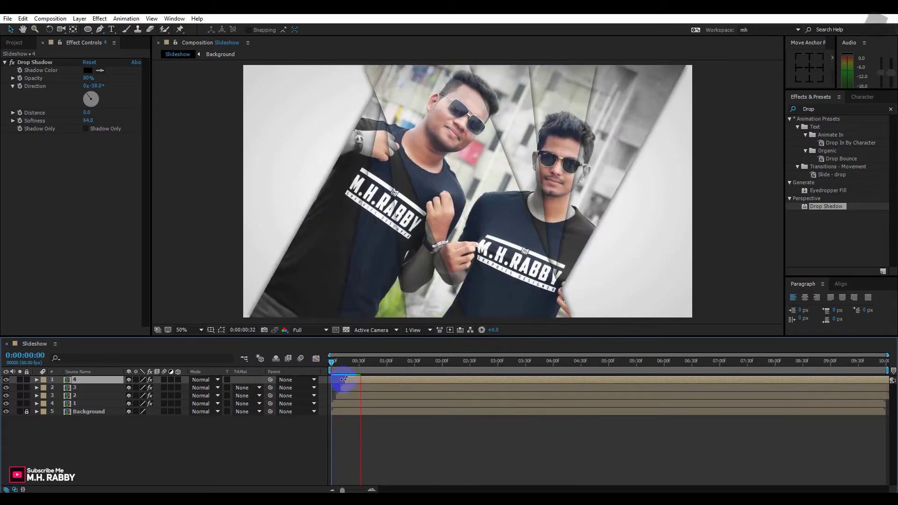
left_click_drag(332, 363, 369, 364)
Step: Raise layer 4's Drop Shadow to 100% opacity and 139 softness
left_click(92, 392)
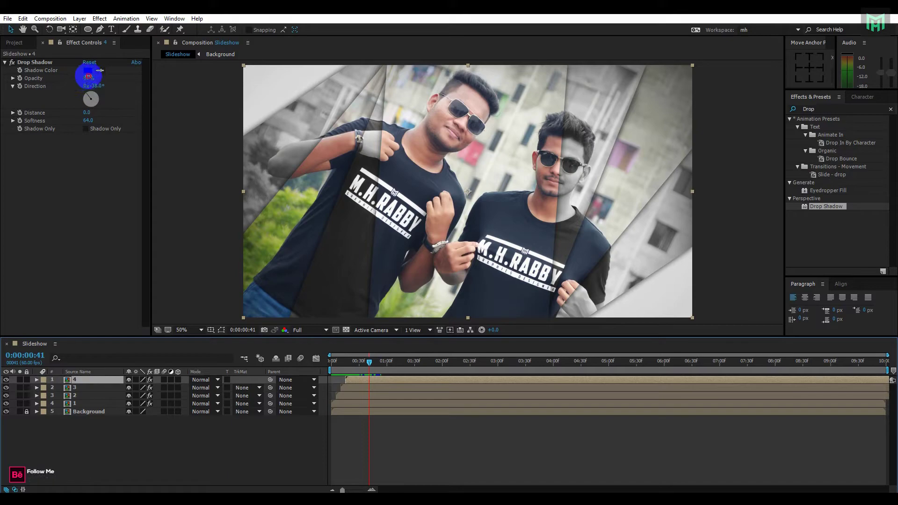
left_click_drag(89, 77, 135, 87)
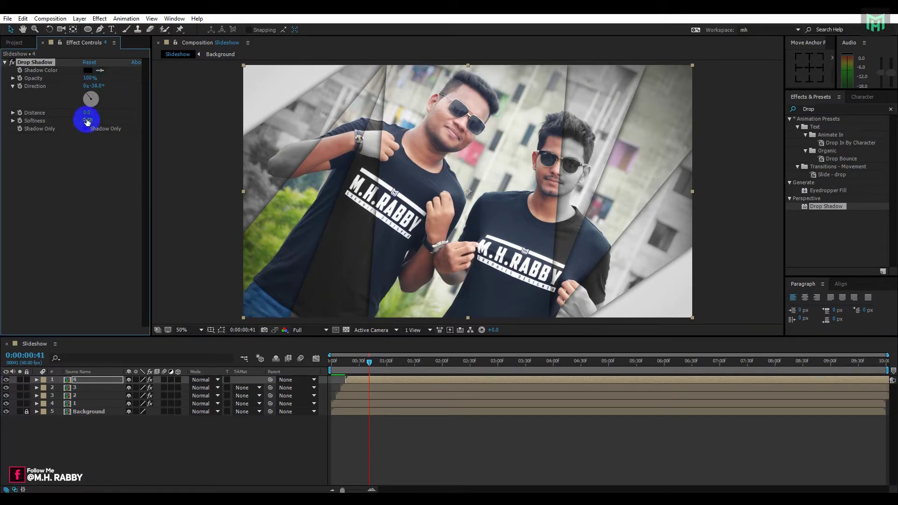
left_click_drag(87, 122, 122, 121)
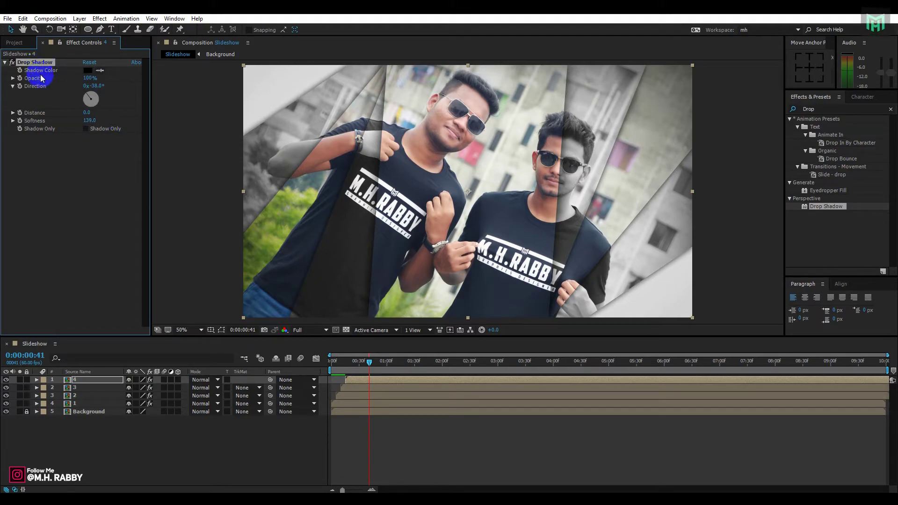
Step: Paste the darker shadow settings onto layers 3, 2 and 1, then deselect all layers
left_click(68, 388)
left_click(86, 404, "shift")
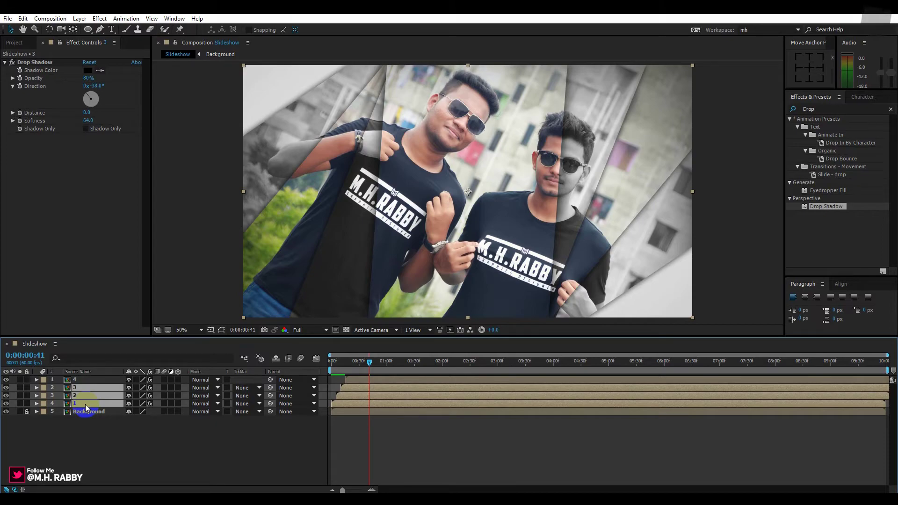
key("ctrl+v")
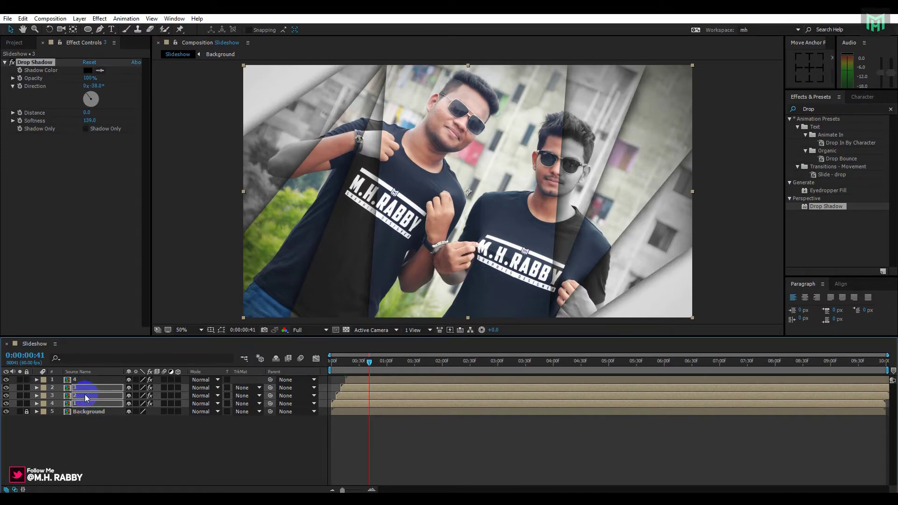
left_click(162, 471)
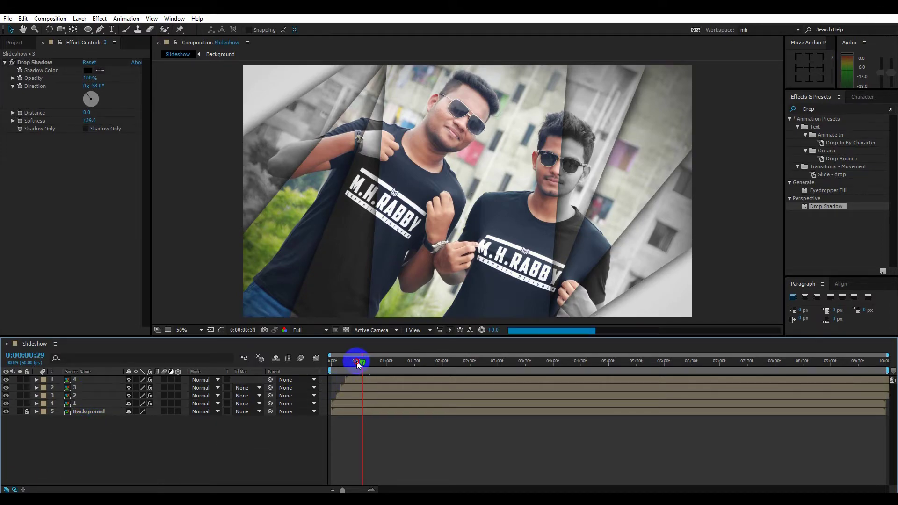
Step: Preview the slide transition from the start and zoom the timeline in to individual frames
left_click_drag(354, 361, 316, 367)
key("space")
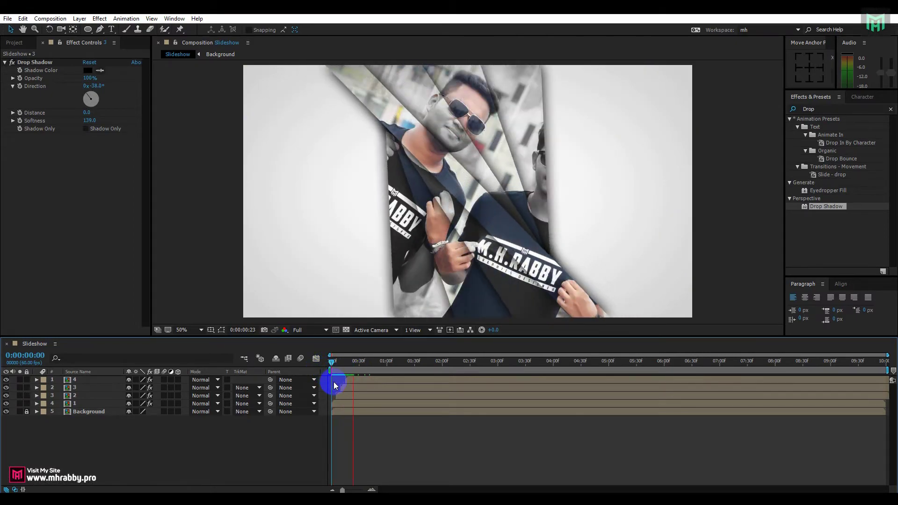
left_click_drag(353, 362, 345, 370)
key("equal")
key("equal")
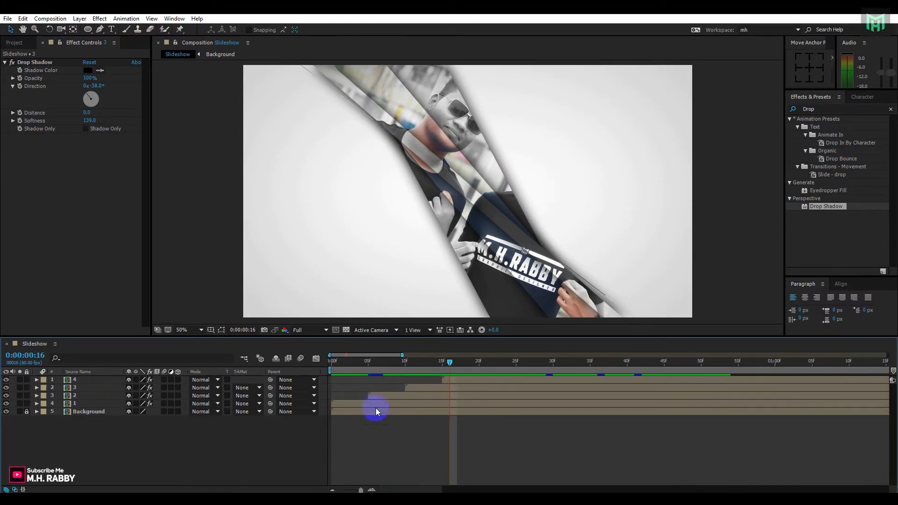
Step: Drag strip layer 2 later in the timeline so it starts after strip 1
left_click(405, 362)
left_click(385, 395)
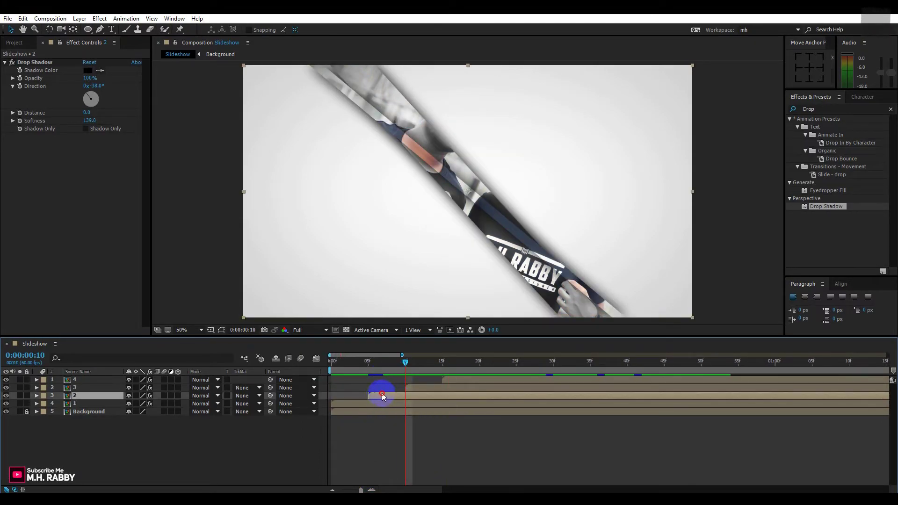
left_click_drag(386, 396, 531, 387)
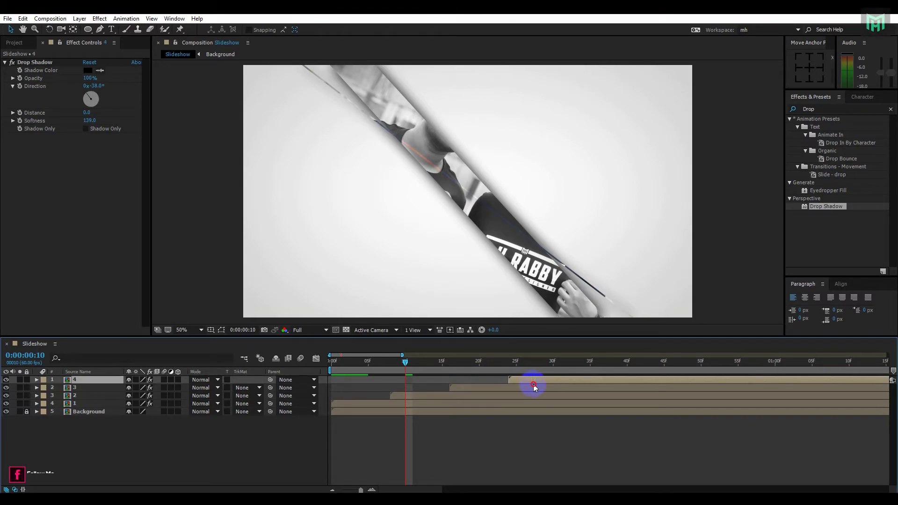
Step: Preview the slideshow with the staggered timing and scrub back through the opening transition
left_click_drag(406, 369, 304, 365)
key("space")
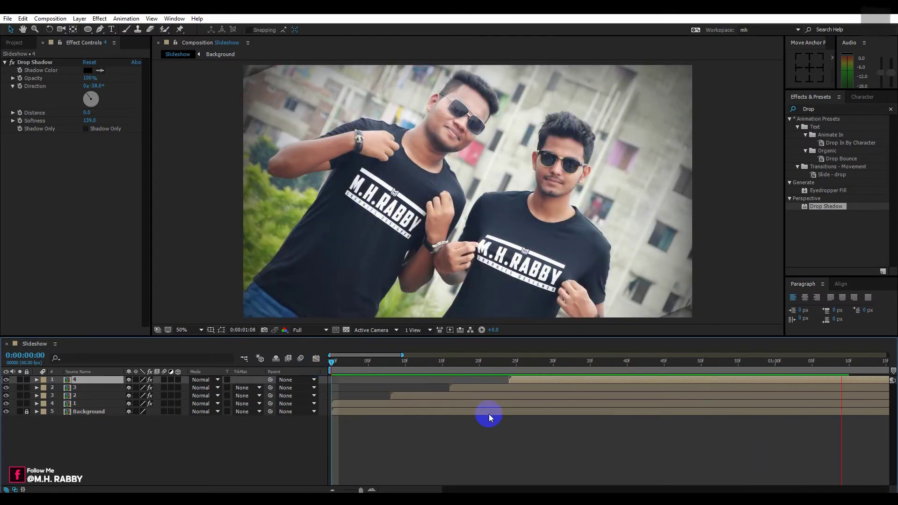
key("semicolon")
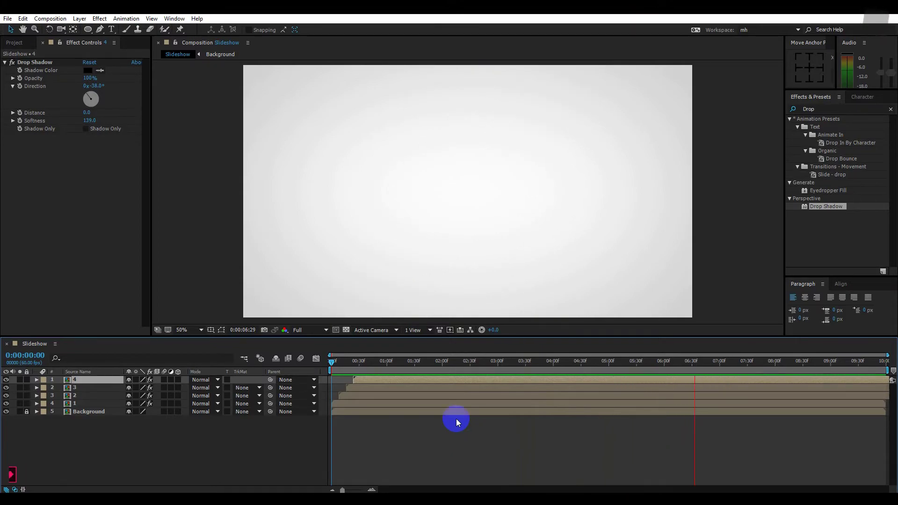
left_click_drag(496, 358, 374, 394)
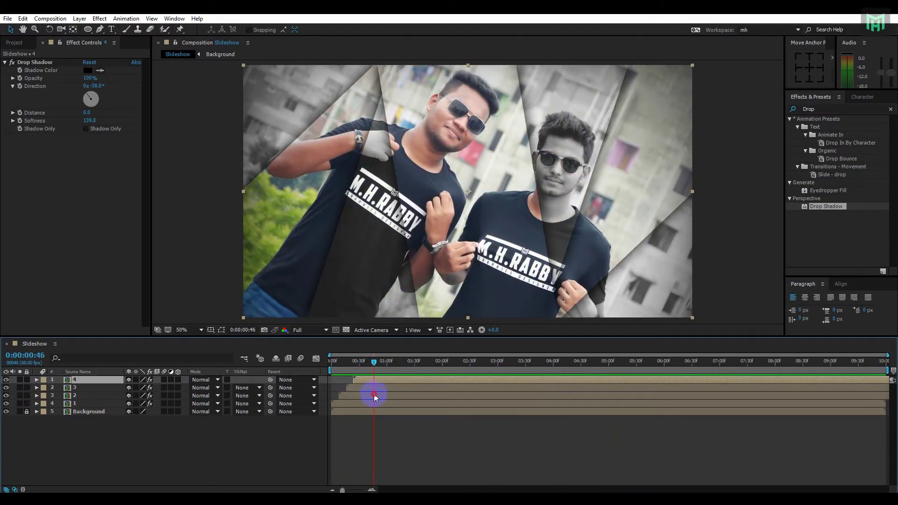
Step: In precomp 1, scale the photo layer slightly above 100%
left_click(77, 403)
double_click(78, 404)
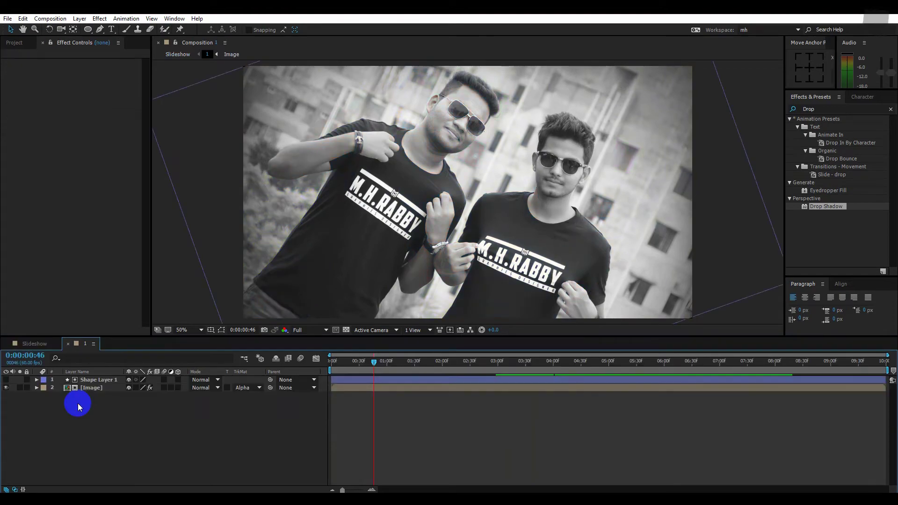
left_click(92, 390)
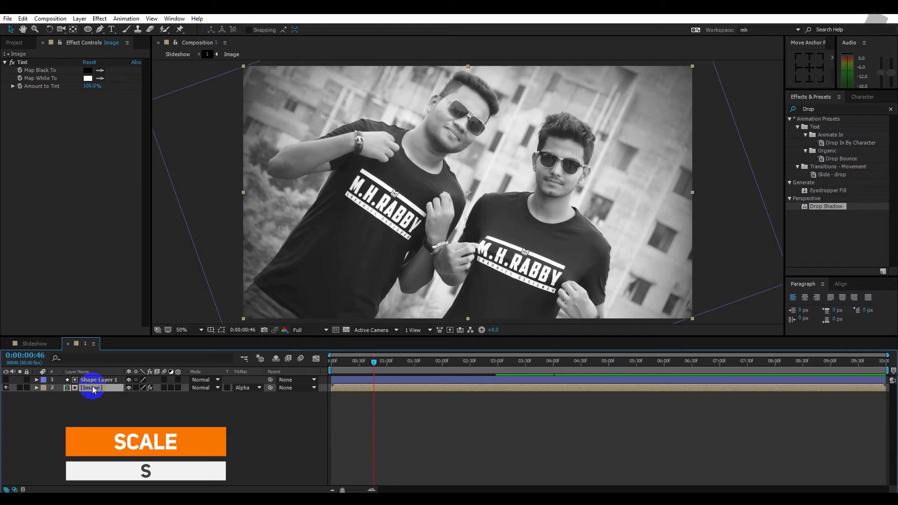
mouse_move(163, 401)
left_mouse_down()
mouse_move(147, 397)
mouse_move(155, 407)
left_mouse_up()
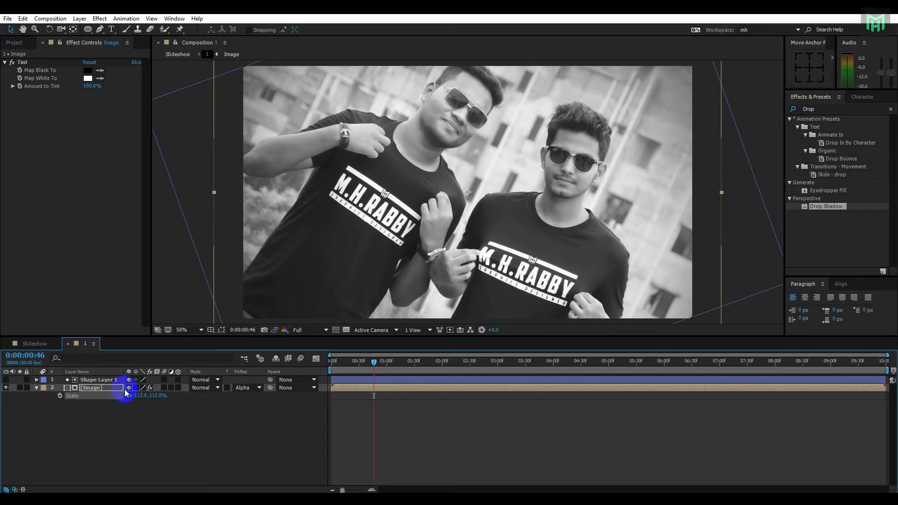
left_click(68, 344)
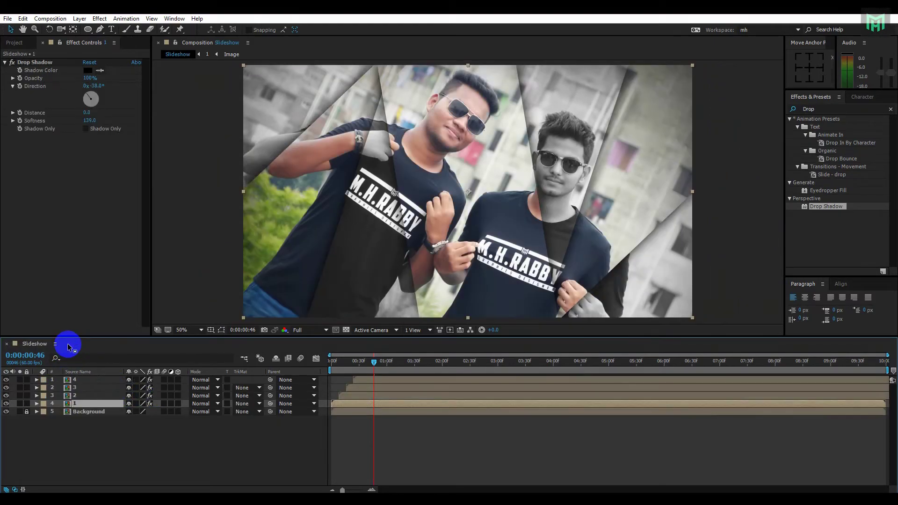
Step: In precomp 2, scale the photo layer slightly above 100%
double_click(78, 397)
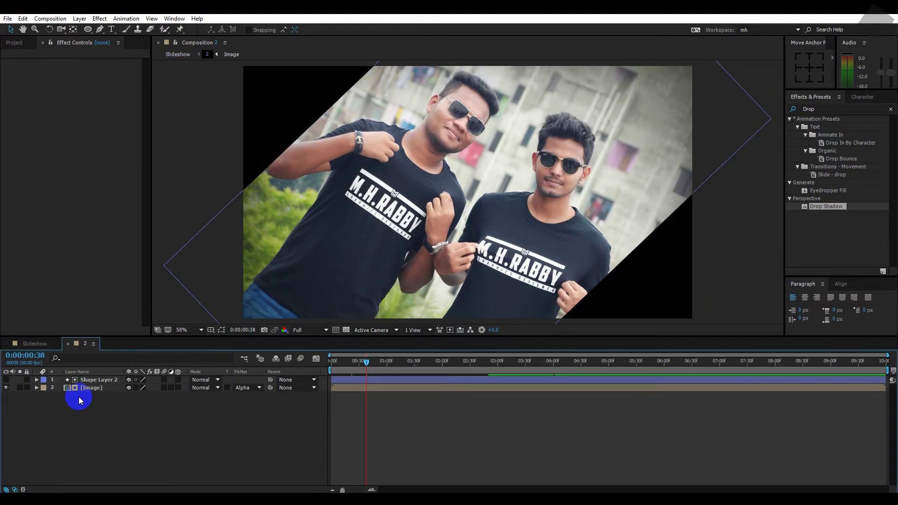
left_click(95, 391)
key("s")
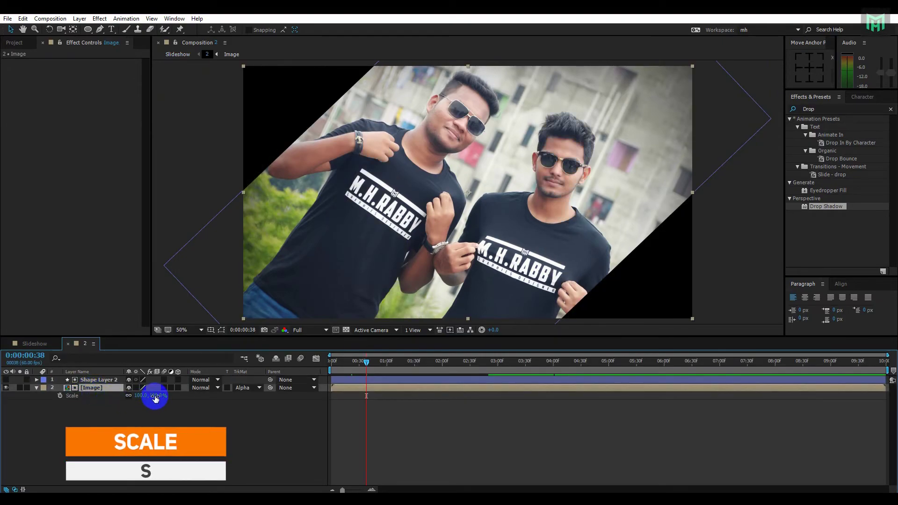
left_click_drag(152, 395, 161, 400)
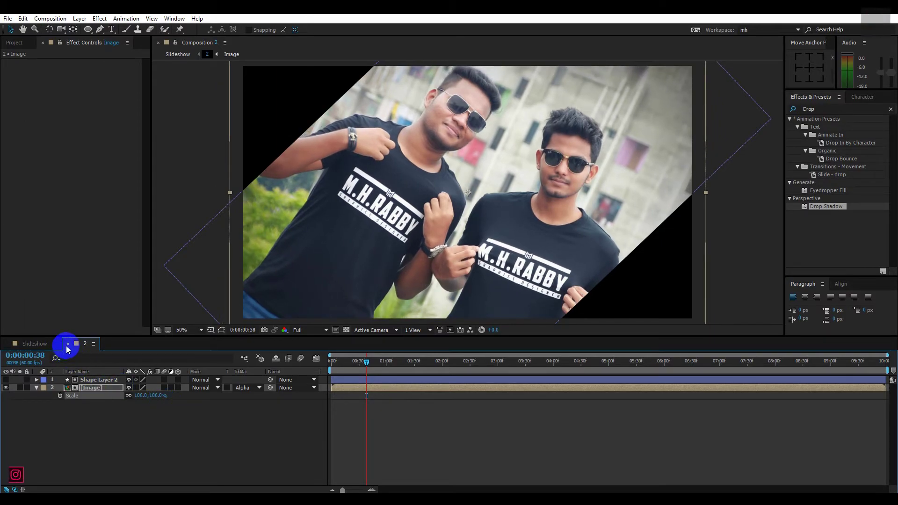
left_click(68, 344)
Step: Scale the photo in precomp 3 slightly above 100%, then open precomp 4
left_click(88, 388)
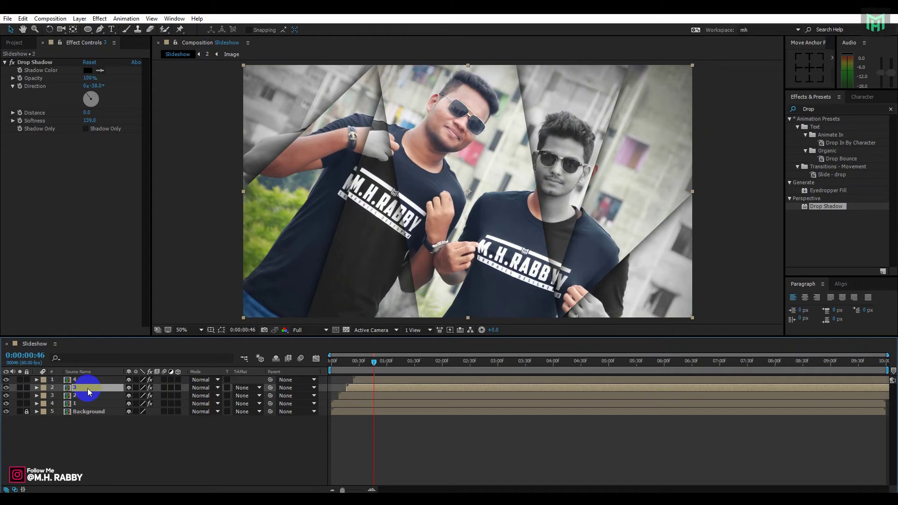
double_click(88, 389)
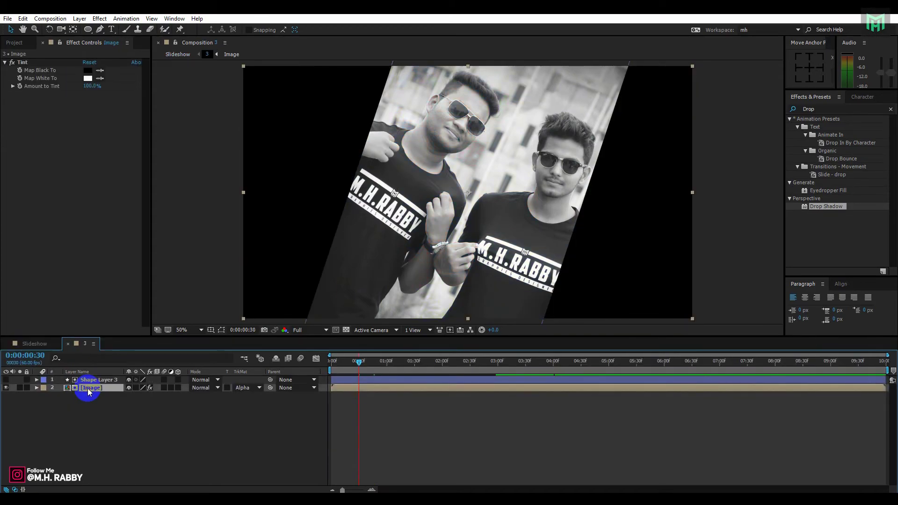
left_click_drag(156, 395, 156, 396)
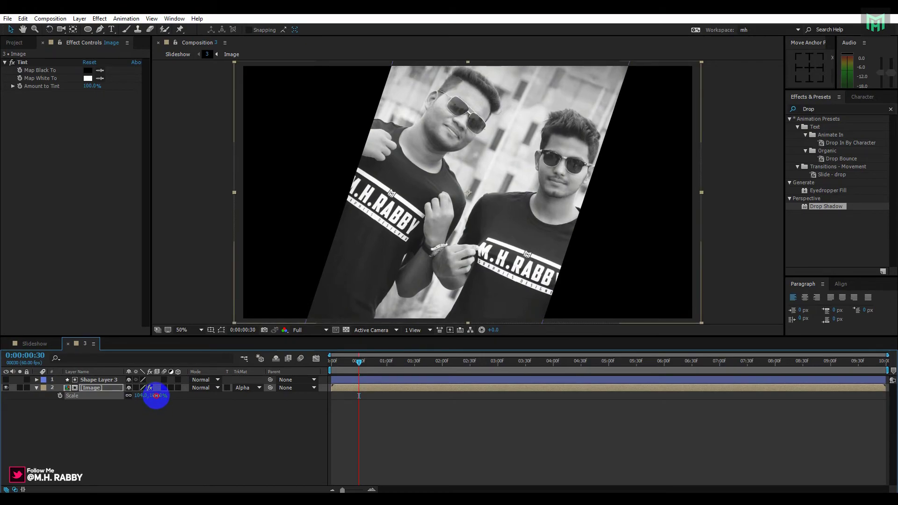
left_click(35, 344)
double_click(75, 379)
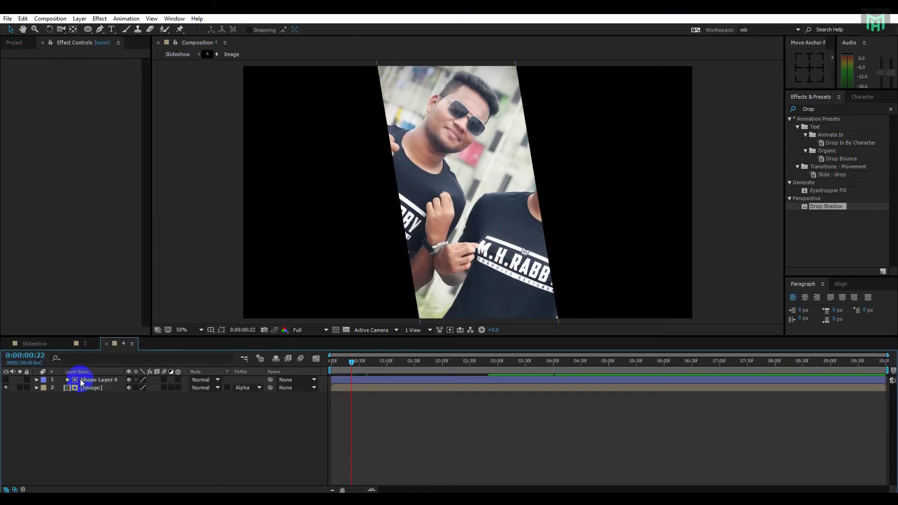
Step: Key the Image layer's Scale at 100% at the start and larger around five seconds
left_click_drag(352, 360, 323, 360)
left_click(174, 397)
left_click(71, 386)
key("s")
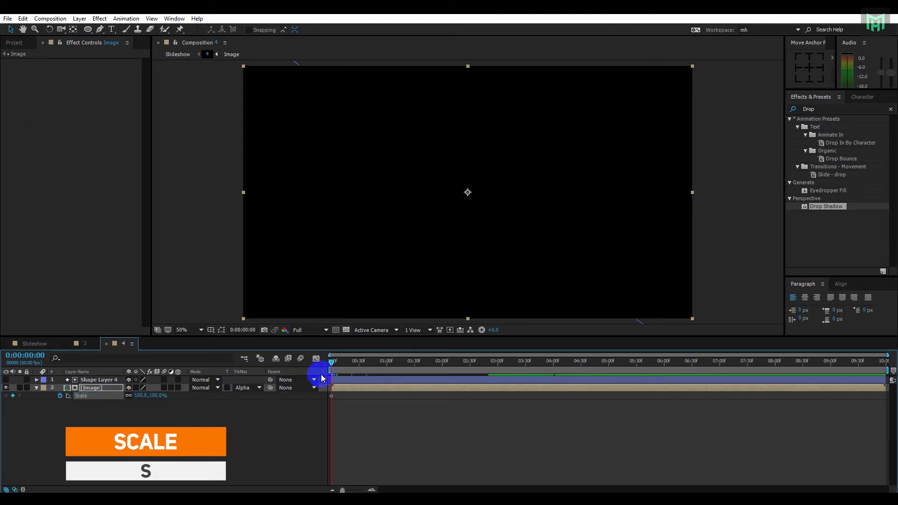
left_click_drag(330, 371, 451, 371)
left_click_drag(537, 375, 616, 370)
left_click_drag(166, 396, 169, 395)
Step: Preview the zoom animation from the start and check the scale around 4:20
left_click(596, 362)
left_click_drag(596, 362, 326, 361)
key("space")
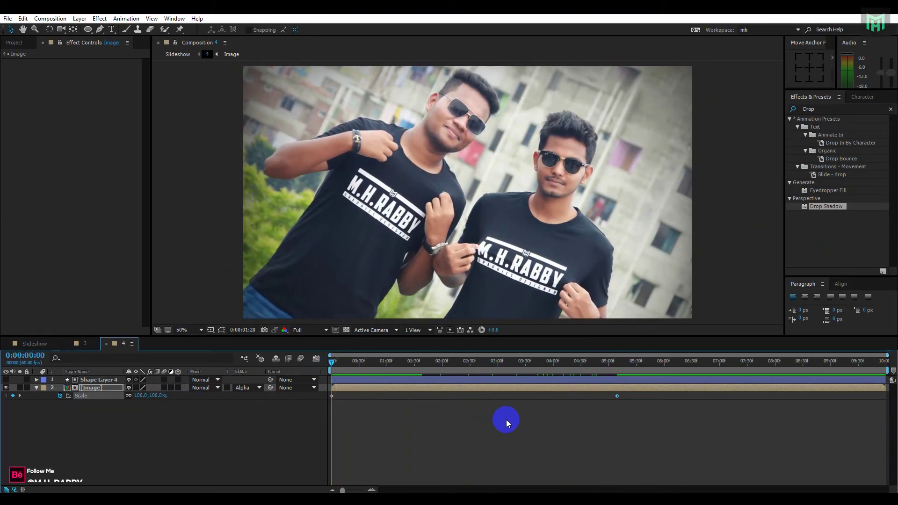
left_click(587, 364)
left_click_drag(589, 363, 572, 401)
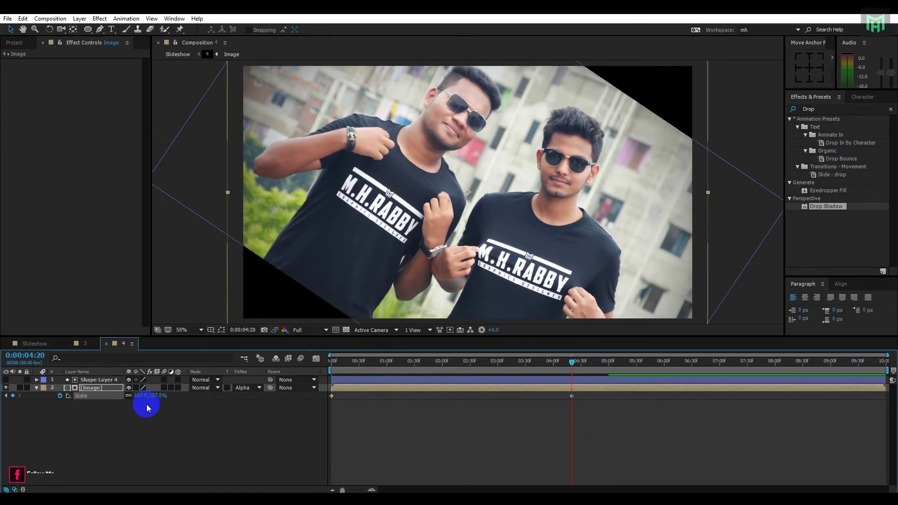
Step: Raise the end Scale keyframe to 114% and move it later, near 5:30
left_click_drag(152, 399, 157, 399)
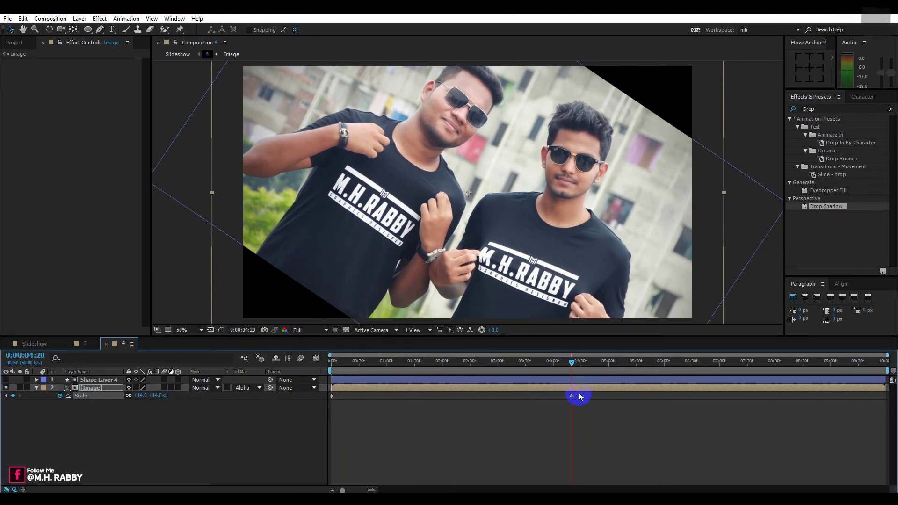
left_click_drag(572, 399, 648, 396)
left_click(611, 365)
left_click_drag(611, 368, 629, 399)
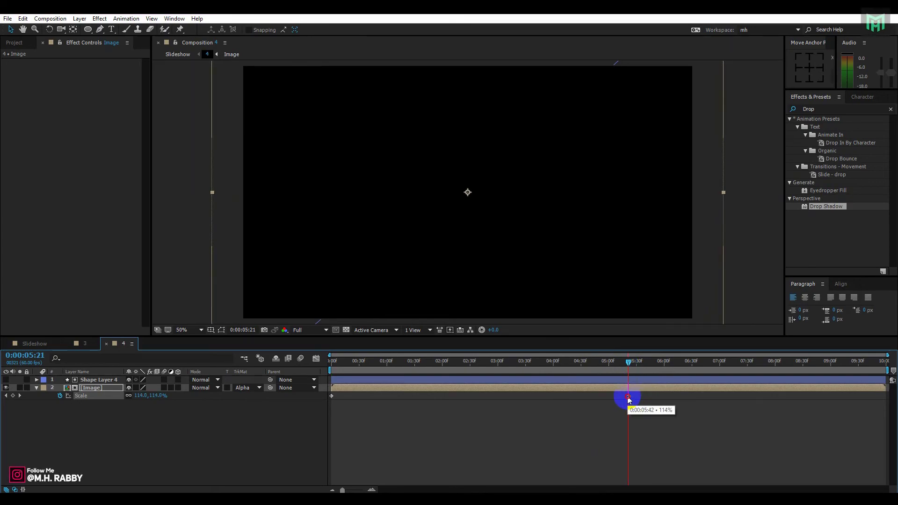
Step: Return to the Slideshow composition and preview the strips' opening transition
left_click(35, 345)
left_click_drag(347, 364, 316, 367)
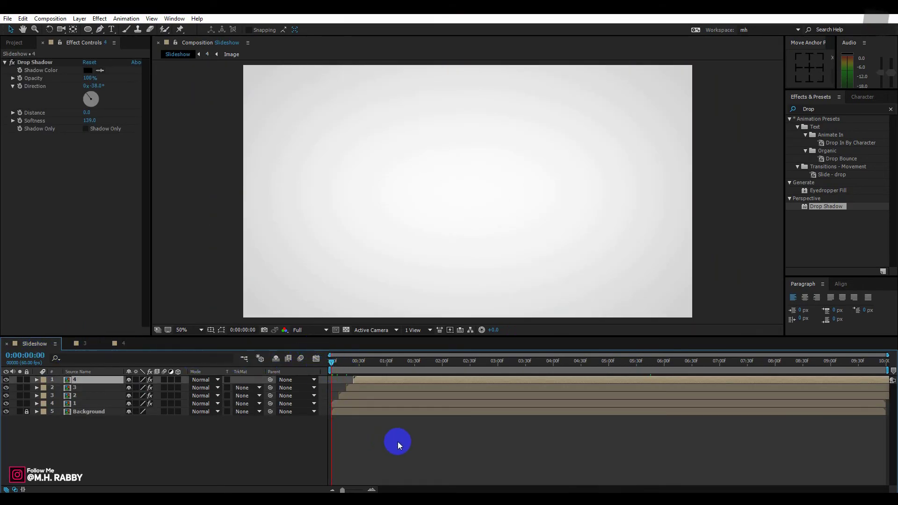
key("space")
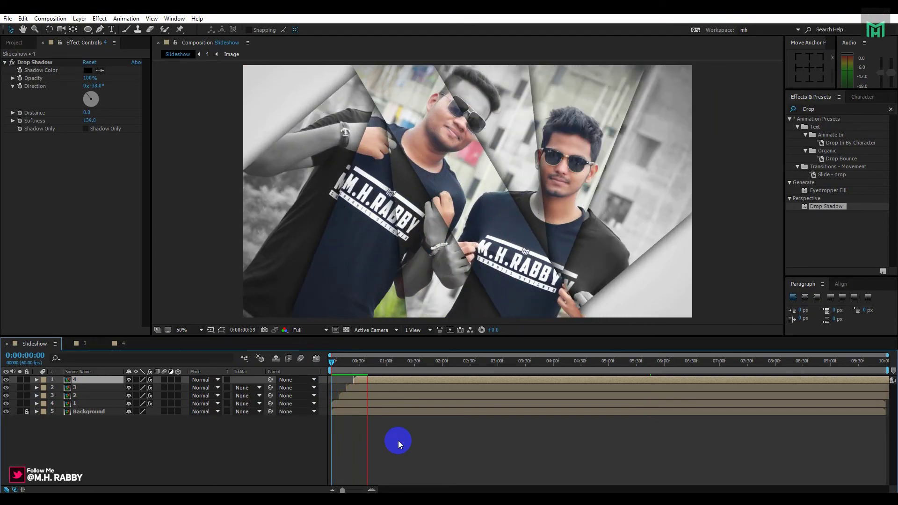
left_click_drag(373, 361, 370, 366)
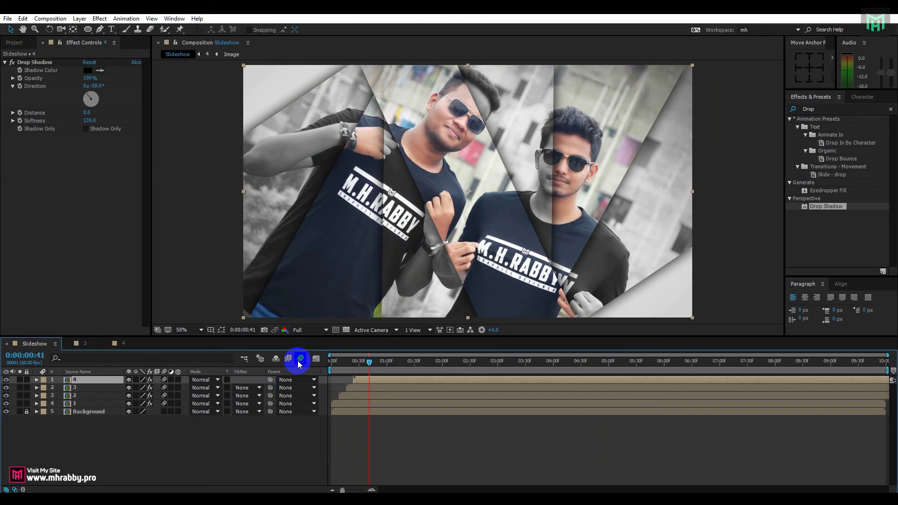
left_click_drag(345, 362, 369, 369)
Step: Enable motion blur on the strips and preview the slideshow from the beginning
left_click(177, 412)
left_click(74, 396)
key("space")
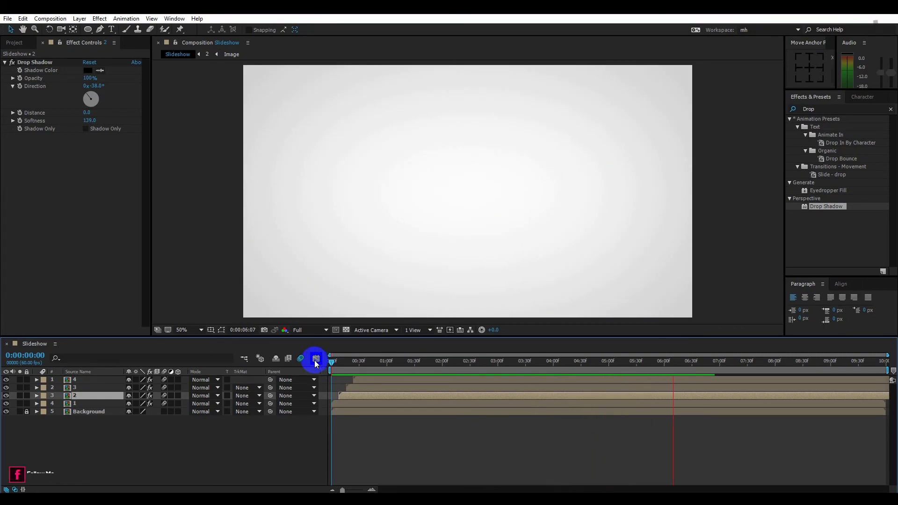
left_click_drag(413, 363, 330, 369)
key("space")
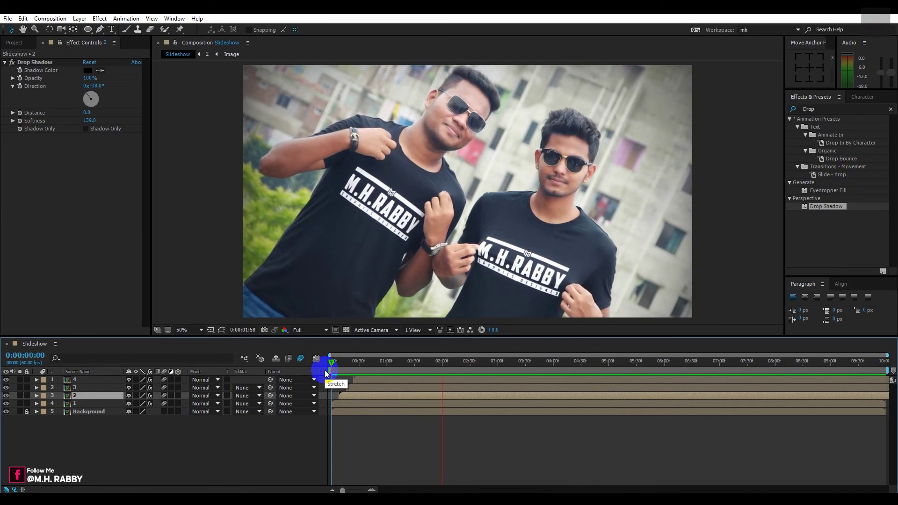
left_click(350, 364)
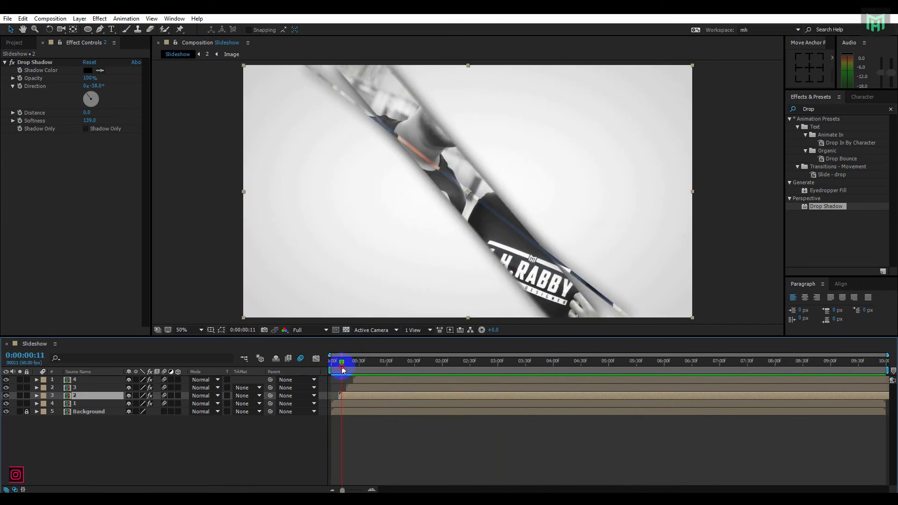
left_click_drag(344, 369, 303, 388)
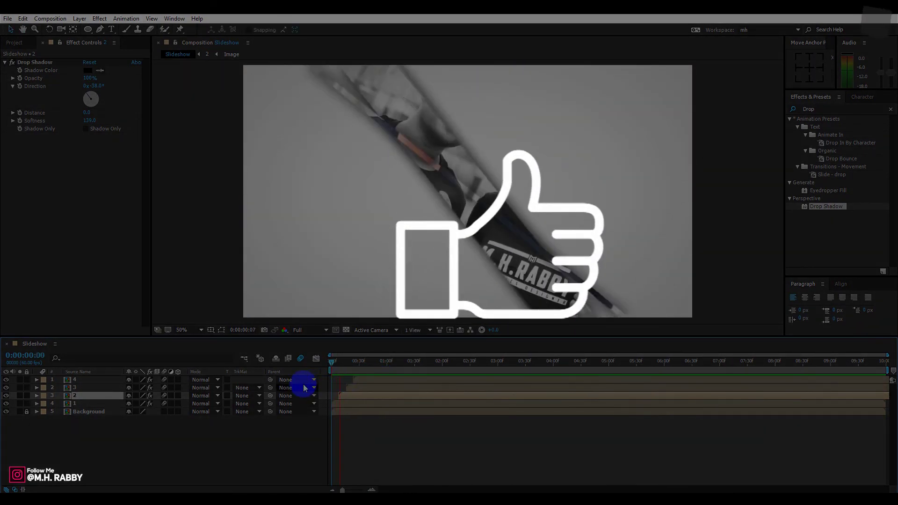